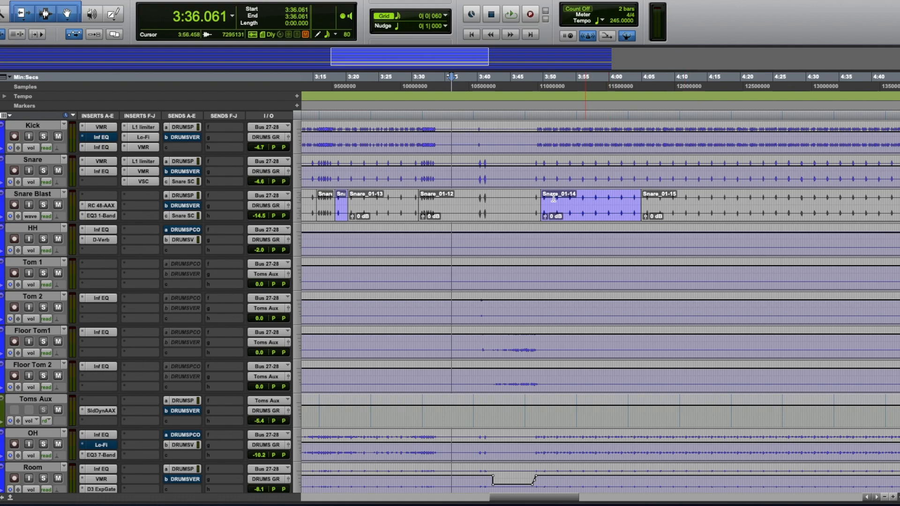
- Select the Snare Blast track and play the song from 3:48.903 through the Snare_01-14 clip
{"action": "scroll", "coordinate": [374, 245], "scroll_direction": "left", "scroll_amount": 6}
{"action": "left_click", "coordinate": [341, 237]}
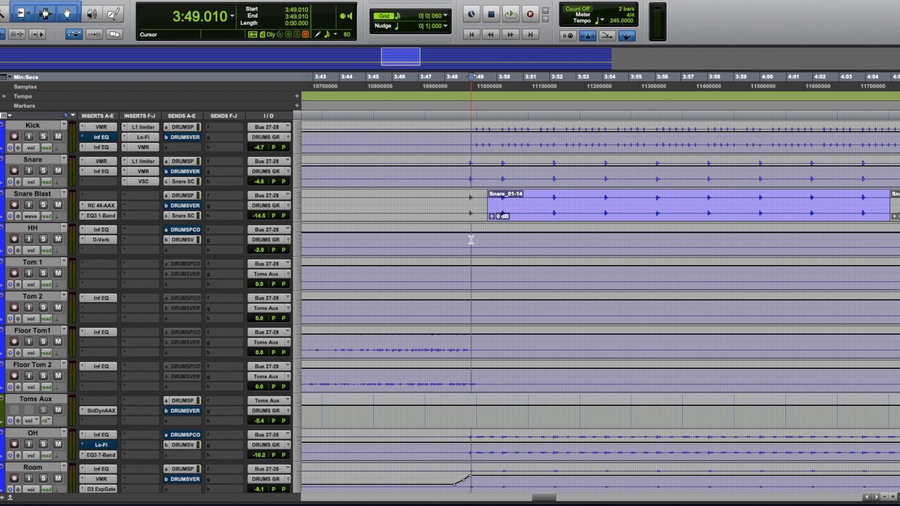
{"action": "left_click", "coordinate": [468, 241]}
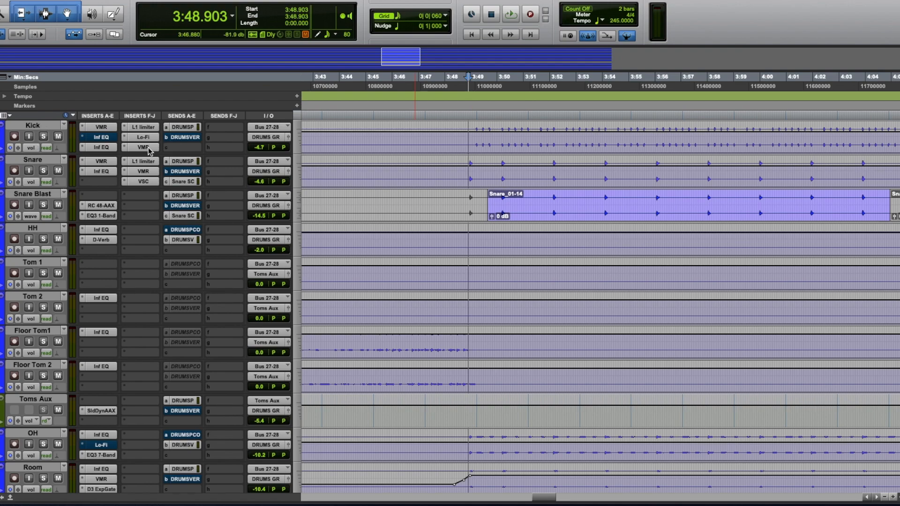
{"action": "left_click", "coordinate": [39, 194]}
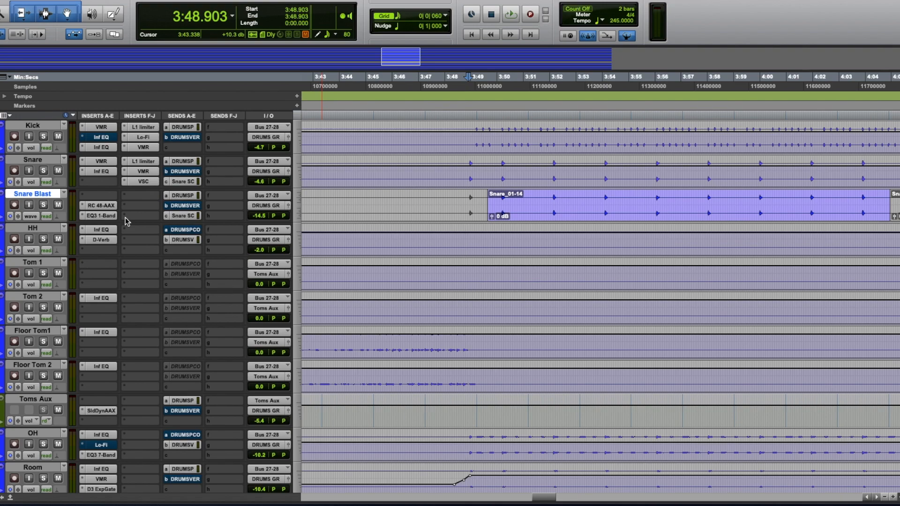
{"action": "scroll", "coordinate": [47, 215], "scroll_direction": "up", "scroll_amount": 1}
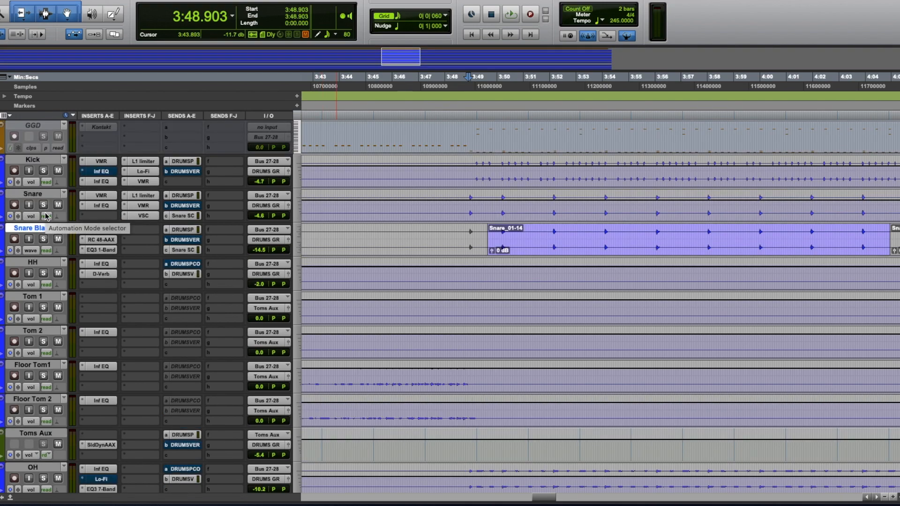
{"action": "scroll", "coordinate": [489, 281], "scroll_direction": "up", "scroll_amount": 1}
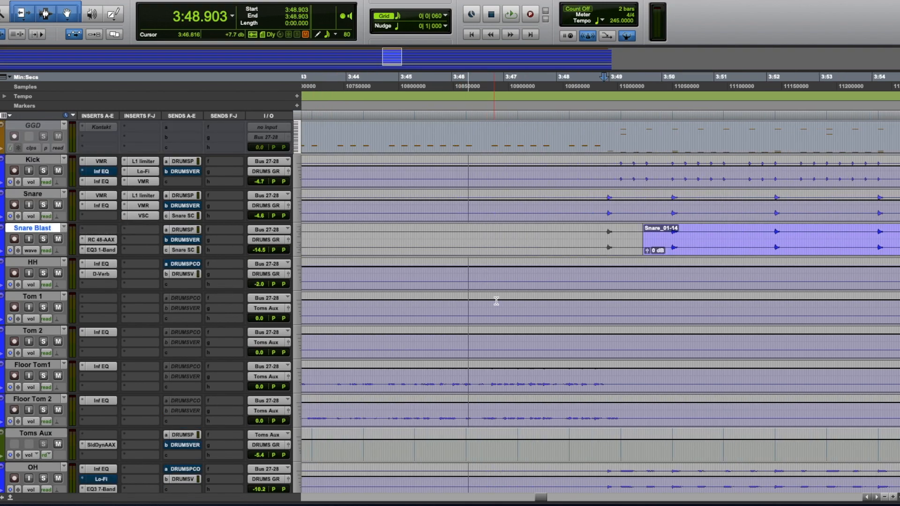
{"action": "scroll", "coordinate": [525, 290], "scroll_direction": "right", "scroll_amount": 2}
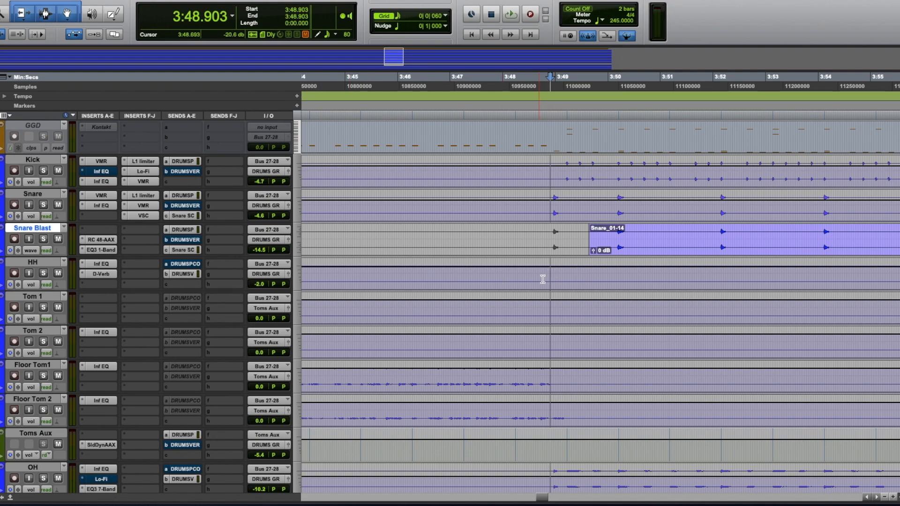
{"action": "key", "text": "space"}
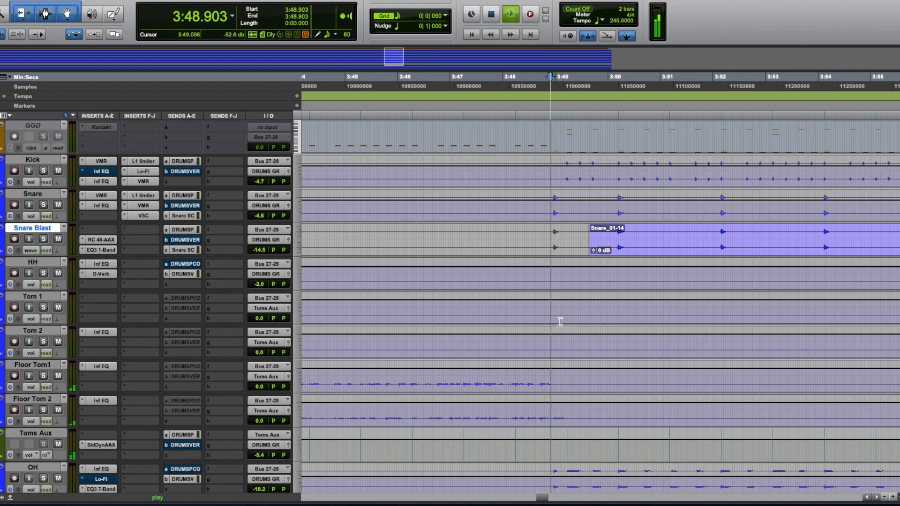
{"action": "key", "text": "r"}
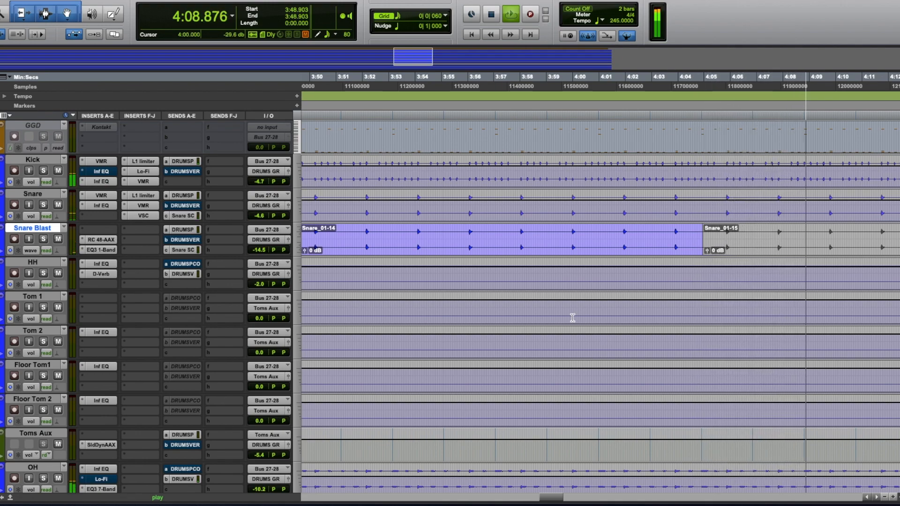
{"action": "key", "text": "space"}
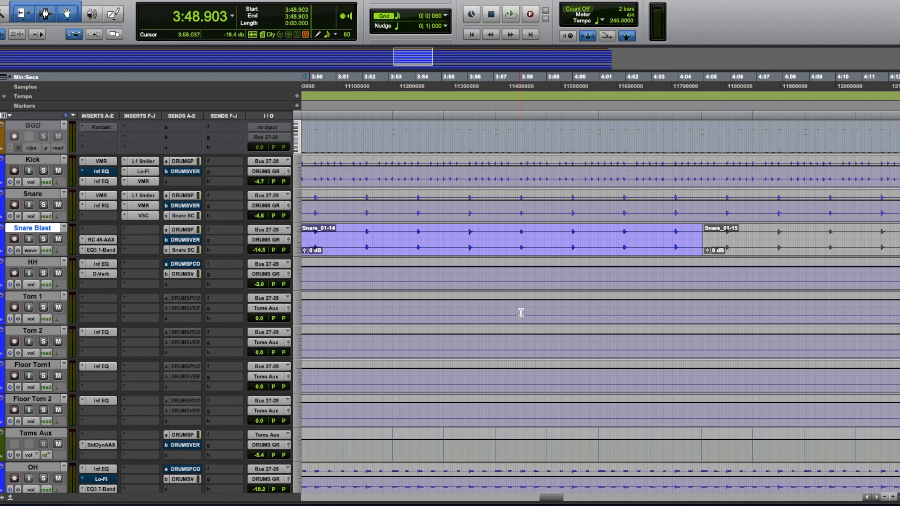
- Select only the Snare_01-14 clip on the Snare Blast track, leaving the grouped drum tracks unselected
{"action": "scroll", "coordinate": [523, 311], "scroll_direction": "left", "scroll_amount": 2}
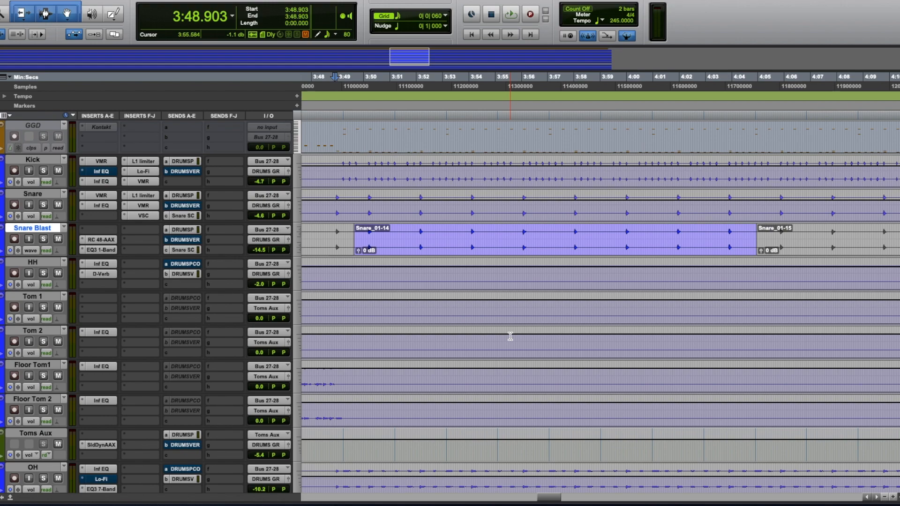
{"action": "left_click", "coordinate": [458, 250]}
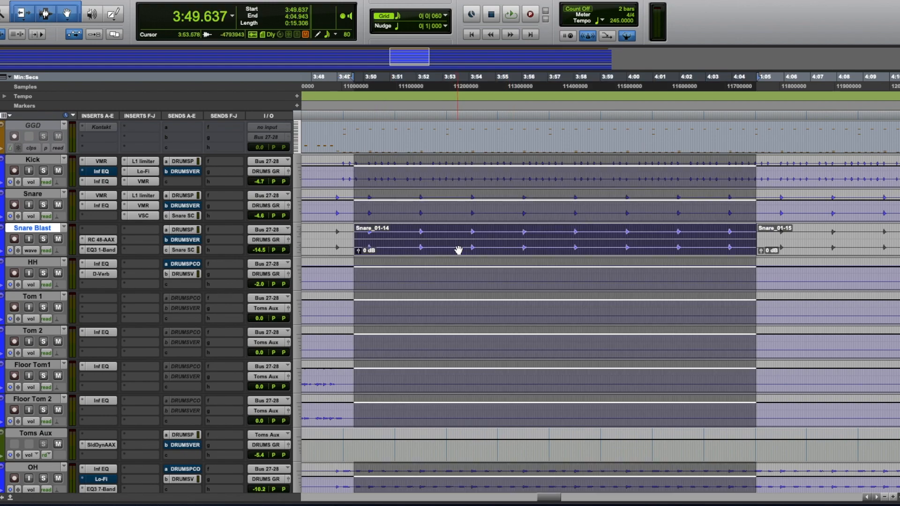
{"action": "left_click", "coordinate": [458, 249]}
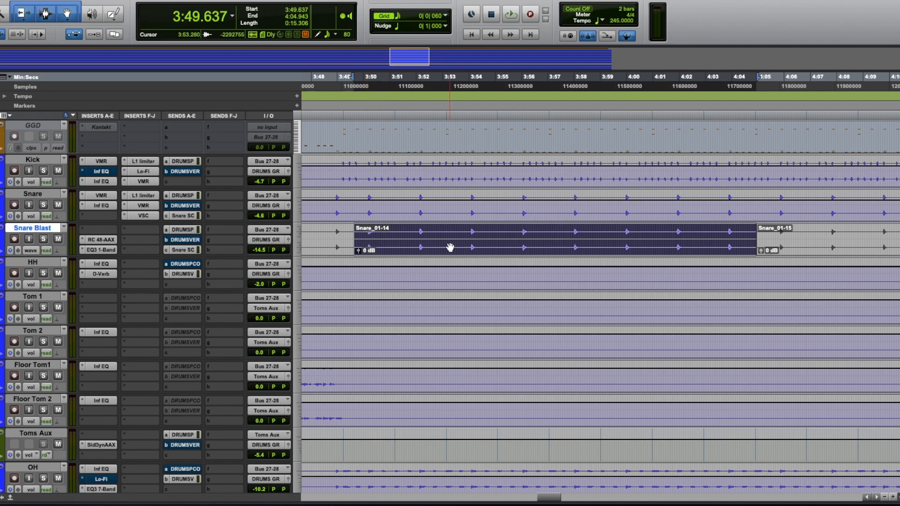
- Find the earlier section around 3:00 and select the short active Snare Blast clip that starts at about 3:02
{"action": "key", "text": "r"}
{"action": "key", "text": "r"}
{"action": "key", "text": "r"}
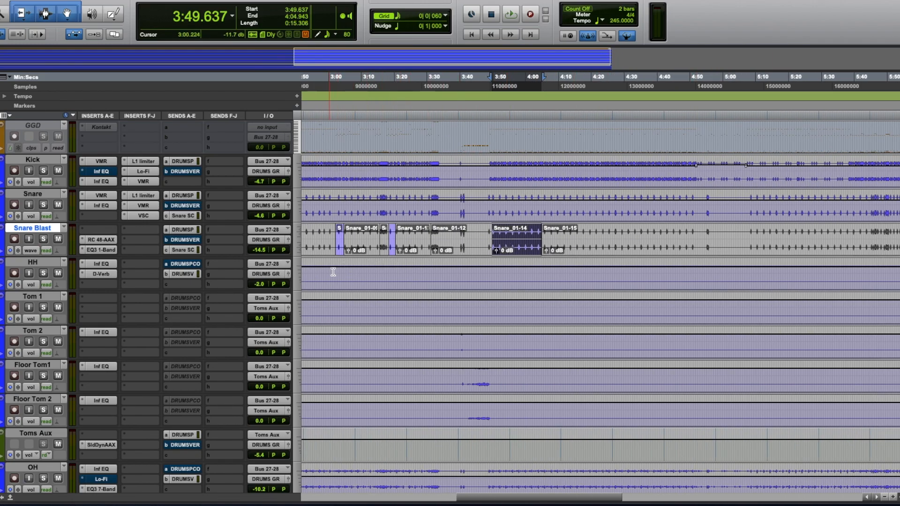
{"action": "left_click", "coordinate": [330, 271]}
{"action": "key", "text": "t"}
{"action": "key", "text": "t"}
{"action": "key", "text": "t"}
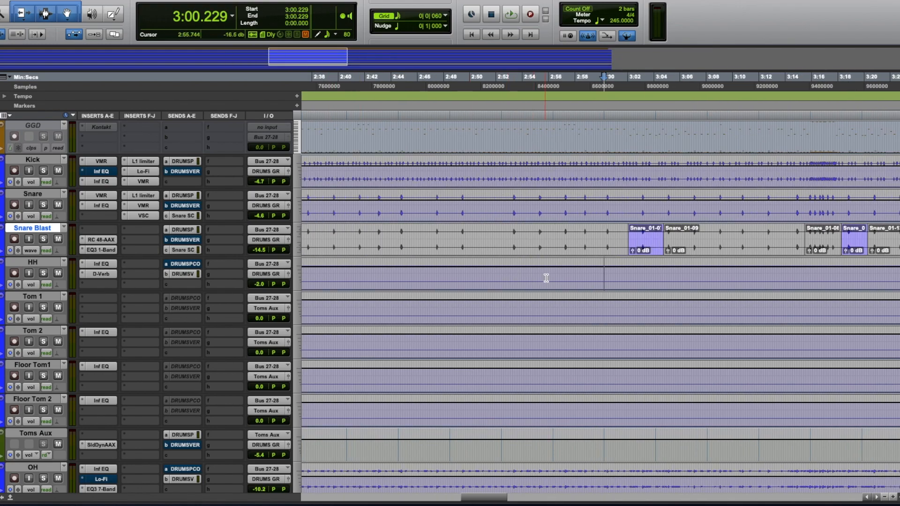
{"action": "scroll", "coordinate": [601, 265], "scroll_direction": "right", "scroll_amount": 2}
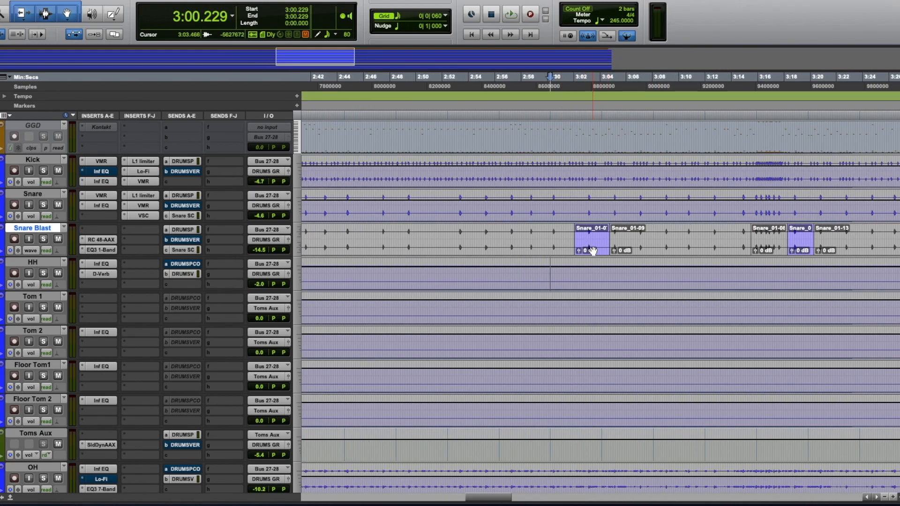
{"action": "left_click", "coordinate": [592, 250]}
{"action": "scroll", "coordinate": [512, 248], "scroll_direction": "right", "scroll_amount": 10}
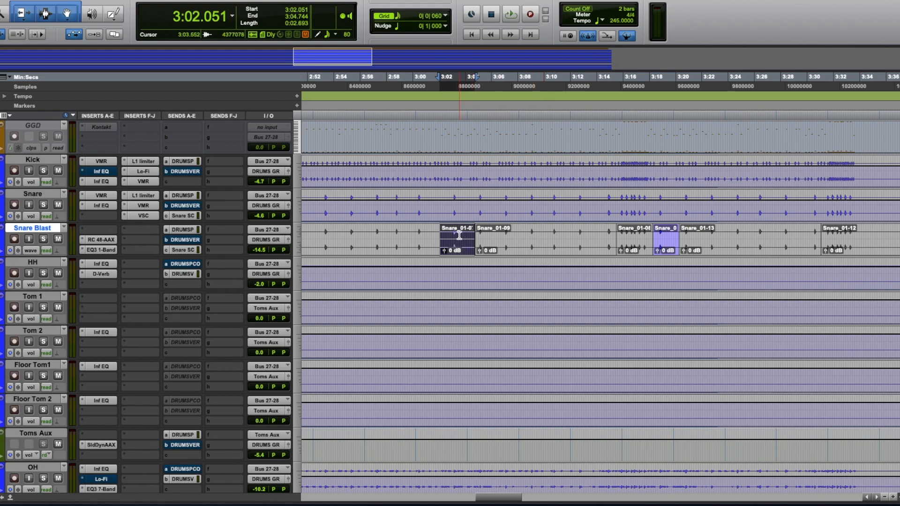
- Play the song from 2:59.494 through the short active Snare Blast clip and stop
{"action": "left_click", "coordinate": [454, 239]}
{"action": "left_click", "coordinate": [425, 275]}
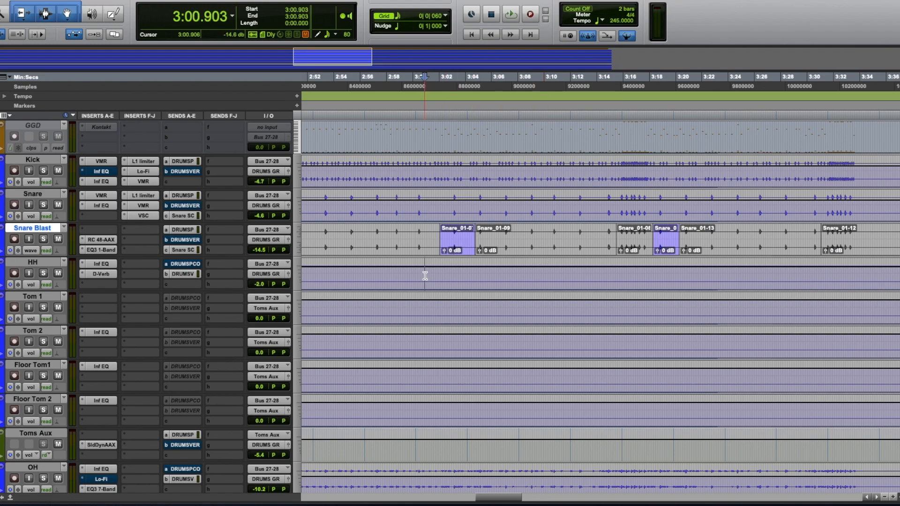
{"action": "left_click", "coordinate": [416, 276]}
{"action": "left_click", "coordinate": [406, 274]}
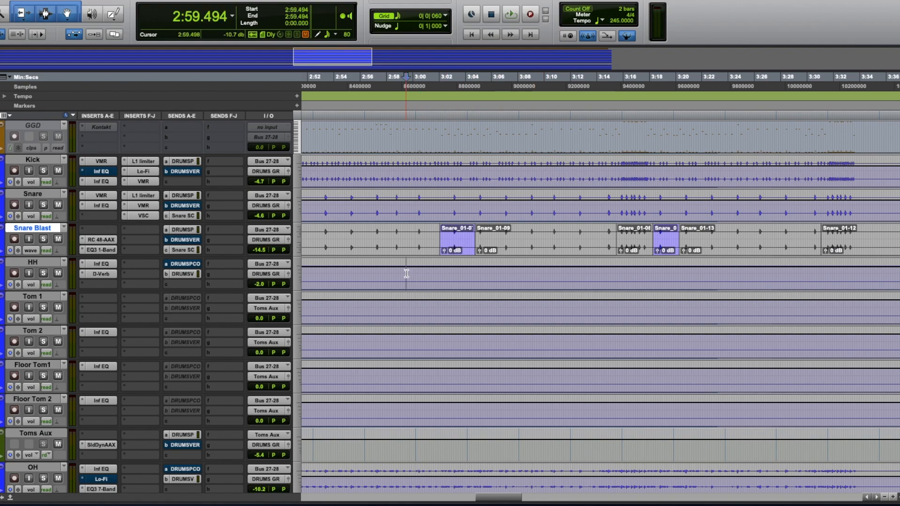
{"action": "key", "text": "space"}
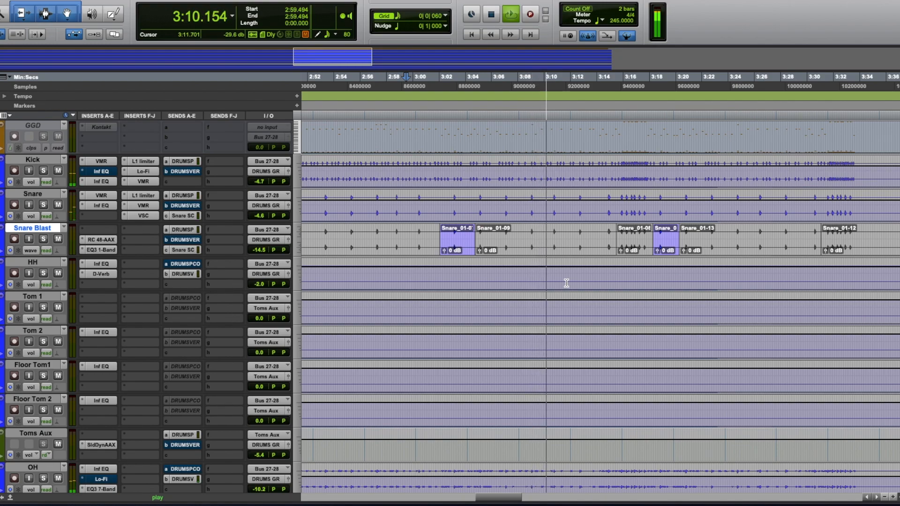
{"action": "key", "text": "space"}
- Return to the section around 3:49 and select the Snare_01-14 clip on the Snare Blast track
{"action": "scroll", "coordinate": [490, 287], "scroll_direction": "right", "scroll_amount": 10}
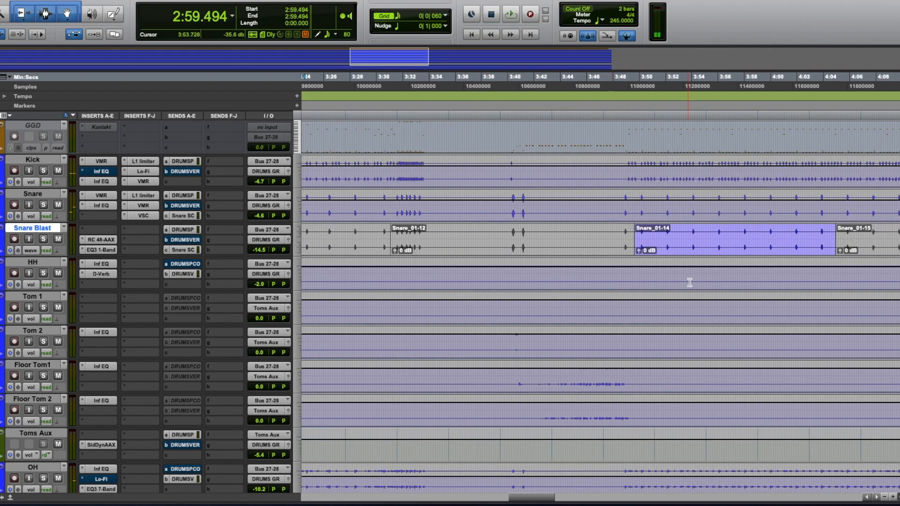
{"action": "left_click", "coordinate": [579, 272]}
{"action": "key", "text": "t"}
{"action": "key", "text": "t"}
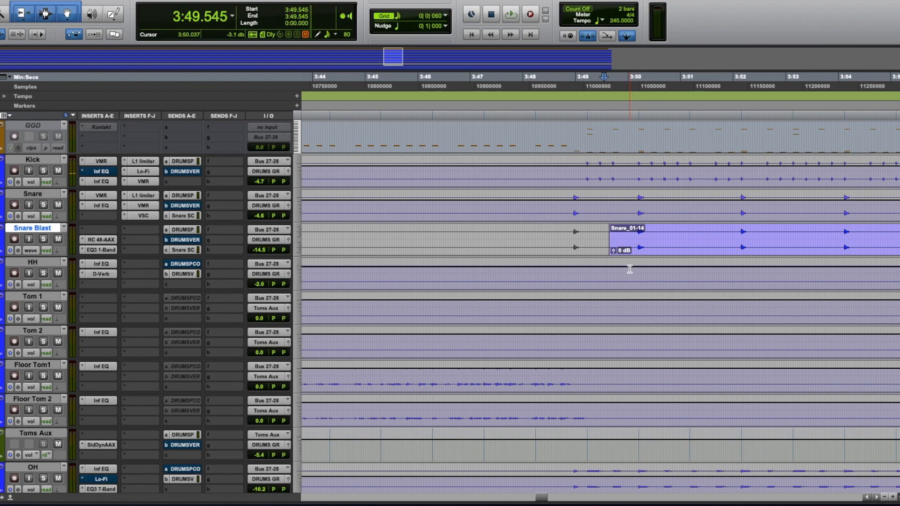
{"action": "key", "text": "r"}
{"action": "key", "text": "r"}
{"action": "left_click", "coordinate": [634, 250]}
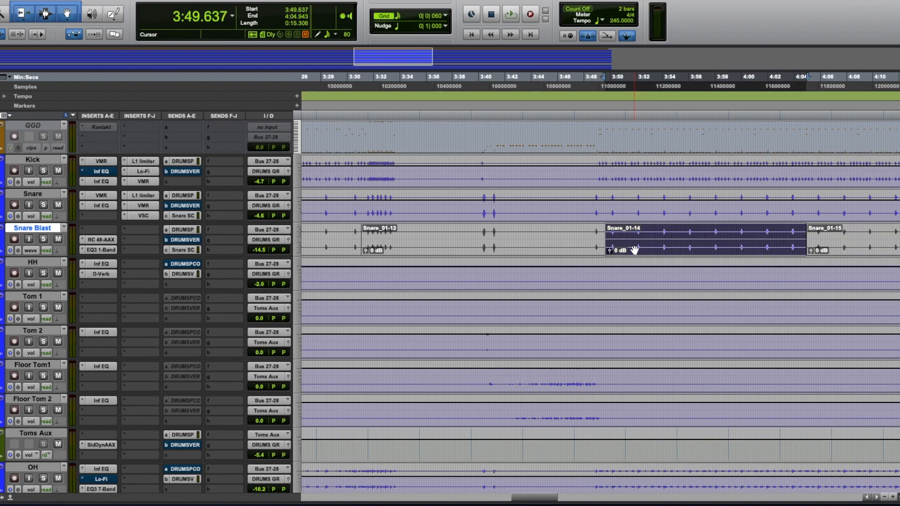
- Play the full mix from 3:49.392 into the Snare_01-14 clip with the Snare Blast layer active
{"action": "scroll", "coordinate": [516, 275], "scroll_direction": "right", "scroll_amount": 3}
{"action": "left_click", "coordinate": [517, 276]}
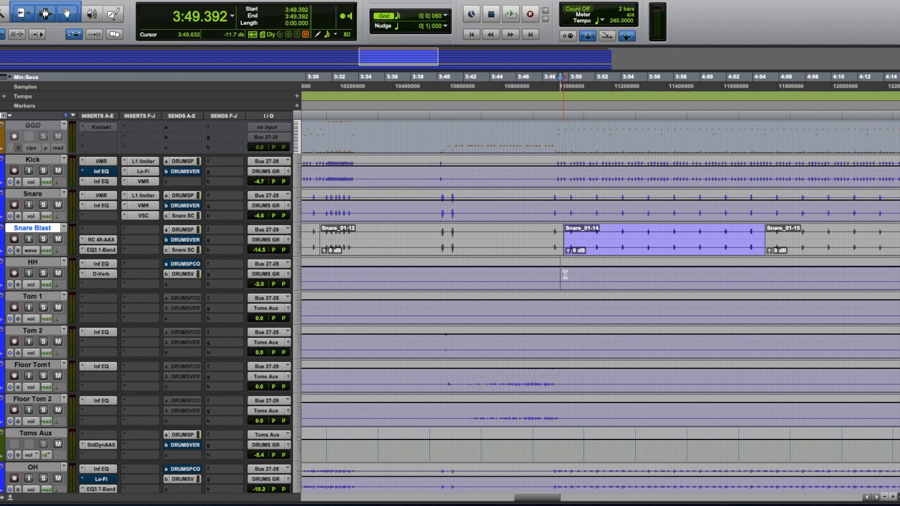
{"action": "key", "text": "space"}
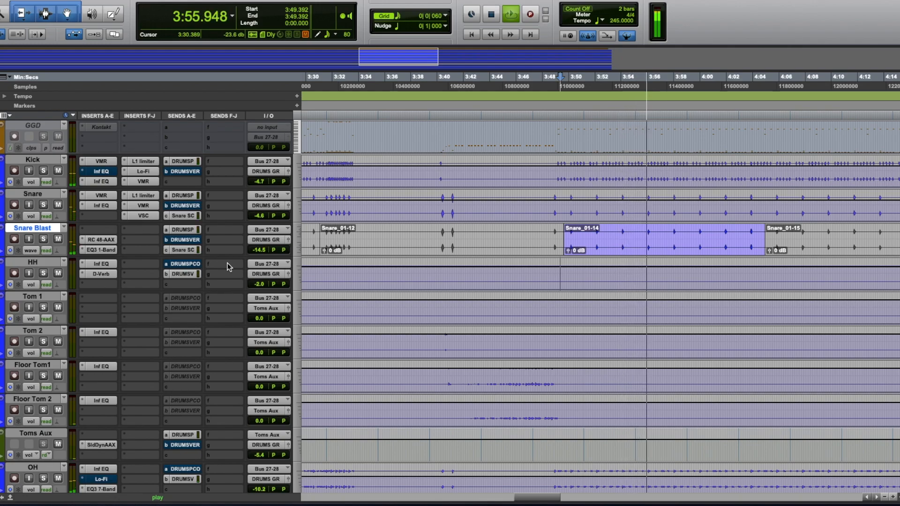
{"action": "key", "text": "space"}
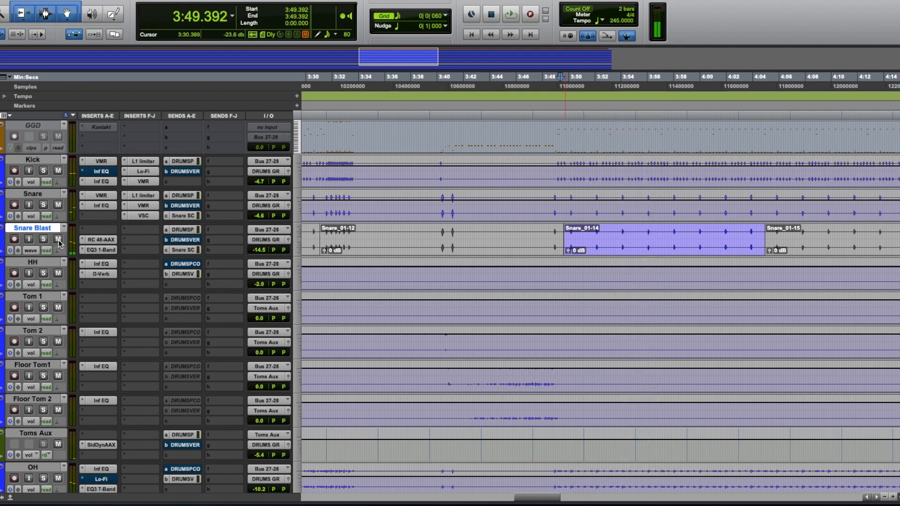
- Mute the Snare Blast track and play the full mix again from 3:49.392 for comparison
{"action": "left_click", "coordinate": [59, 240]}
{"action": "key", "text": "space"}
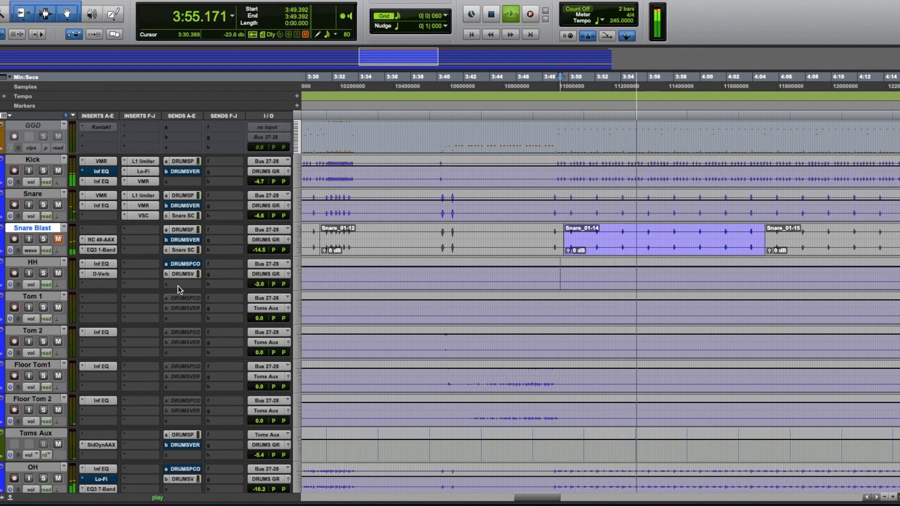
{"action": "key", "text": "space"}
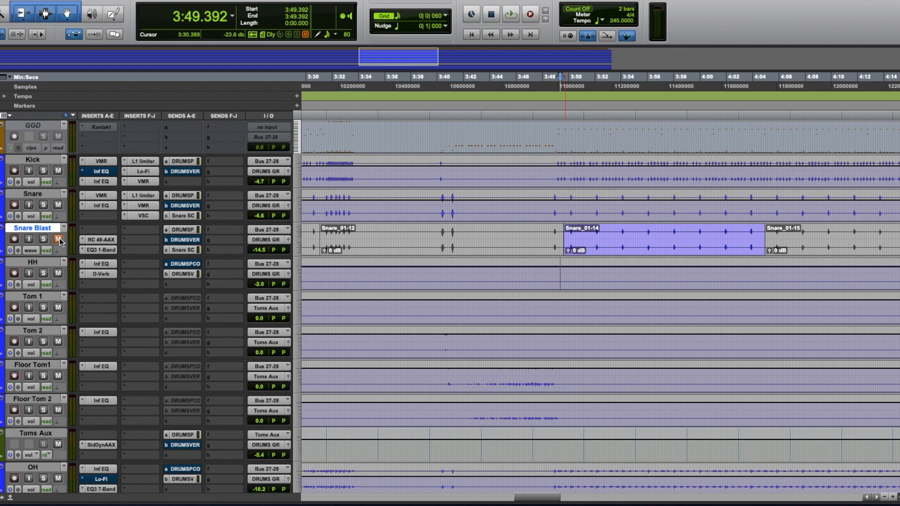
- Solo the grouped drum tracks with Snare Blast unmuted and play the drums from 3:48.520
{"action": "scroll", "coordinate": [445, 325], "scroll_direction": "right", "scroll_amount": 2}
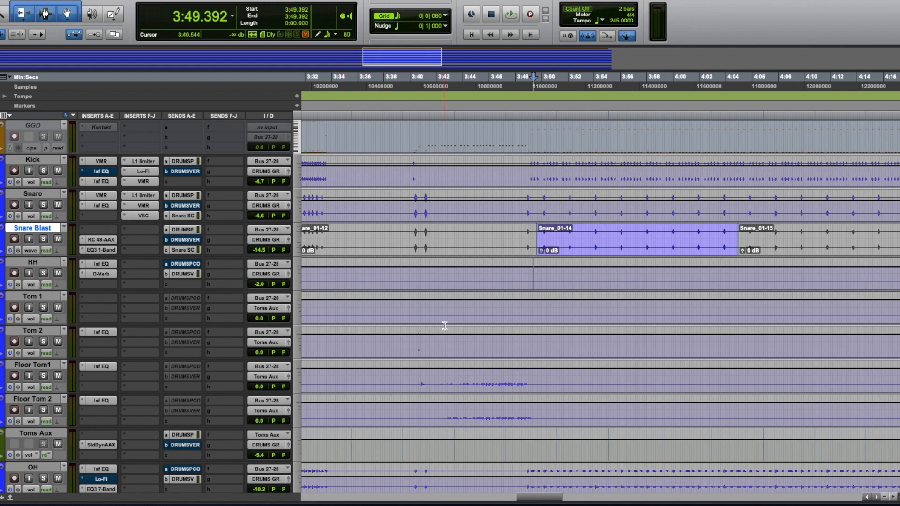
{"action": "left_click", "coordinate": [522, 281]}
{"action": "left_click", "coordinate": [45, 240]}
{"action": "left_click", "coordinate": [45, 239]}
{"action": "left_click", "coordinate": [45, 240], "text": "alt"}
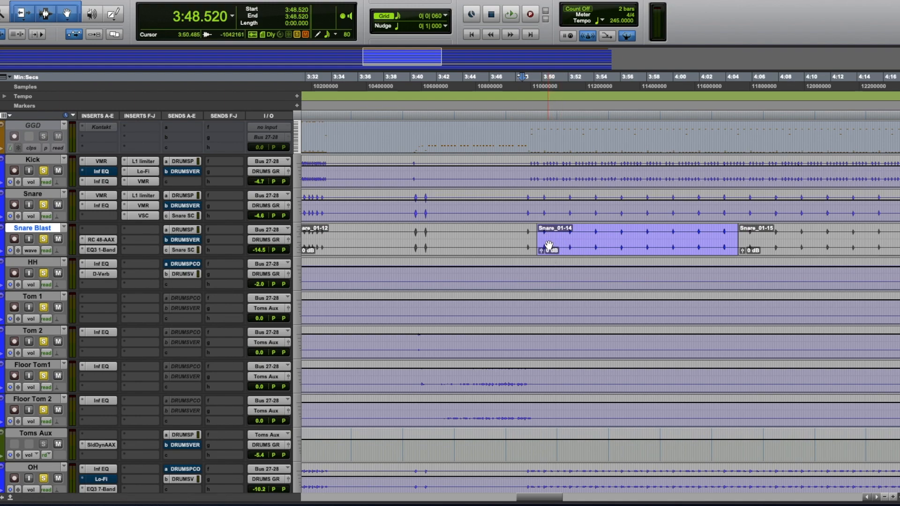
{"action": "key", "text": "space"}
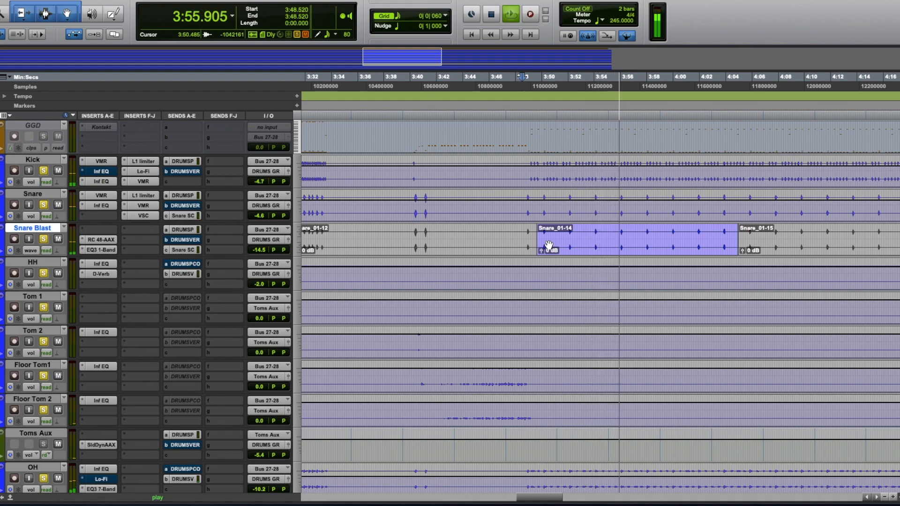
{"action": "key", "text": "space"}
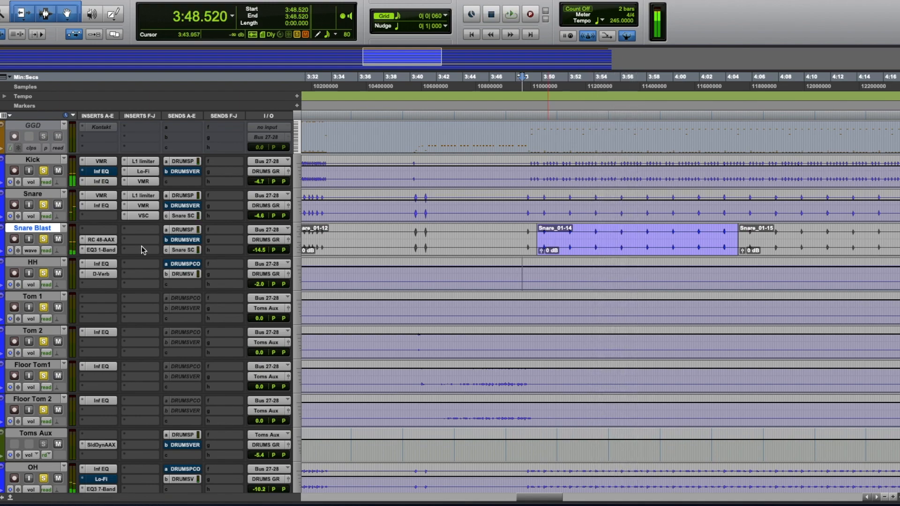
- Mute the Snare Blast track and play the soloed drums again from 3:48.520
{"action": "left_click", "coordinate": [58, 241]}
{"action": "key", "text": "space"}
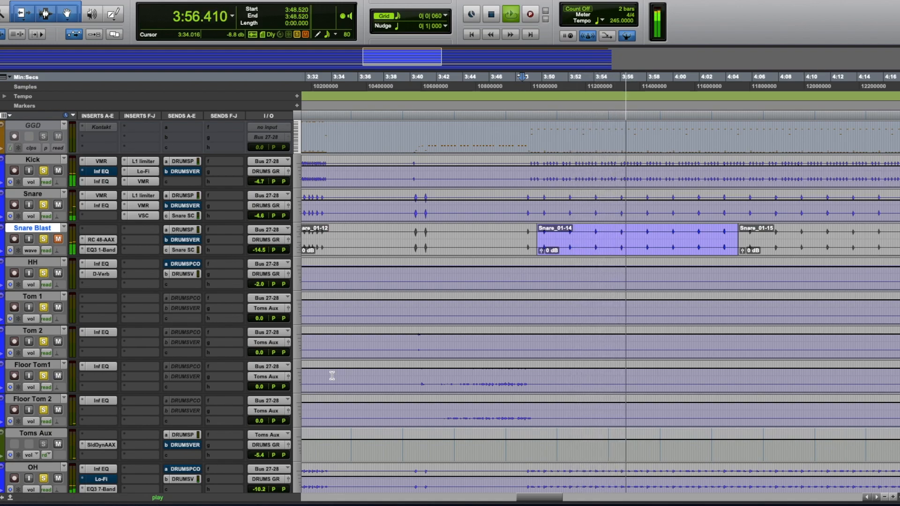
{"action": "key", "text": "space"}
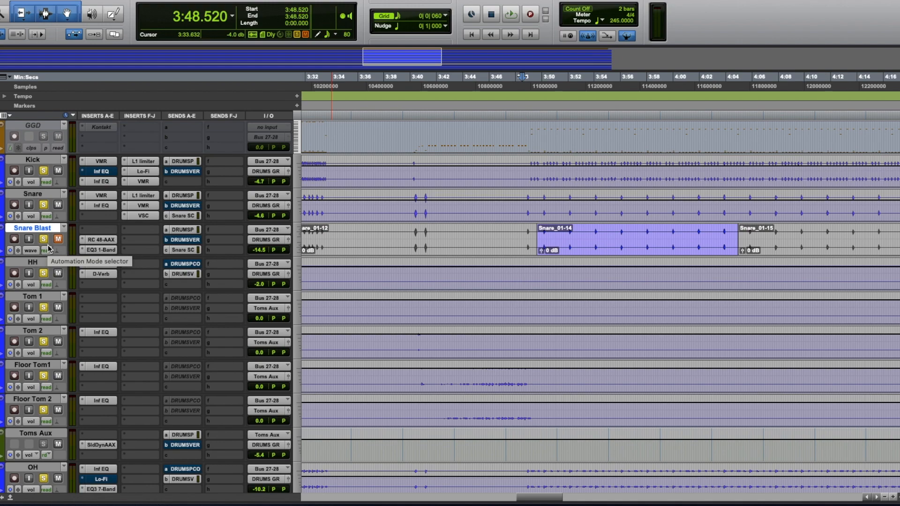
- Clear the drum solos and the Snare Blast mute, and select the Snare track
{"action": "left_click", "coordinate": [45, 240], "text": "alt"}
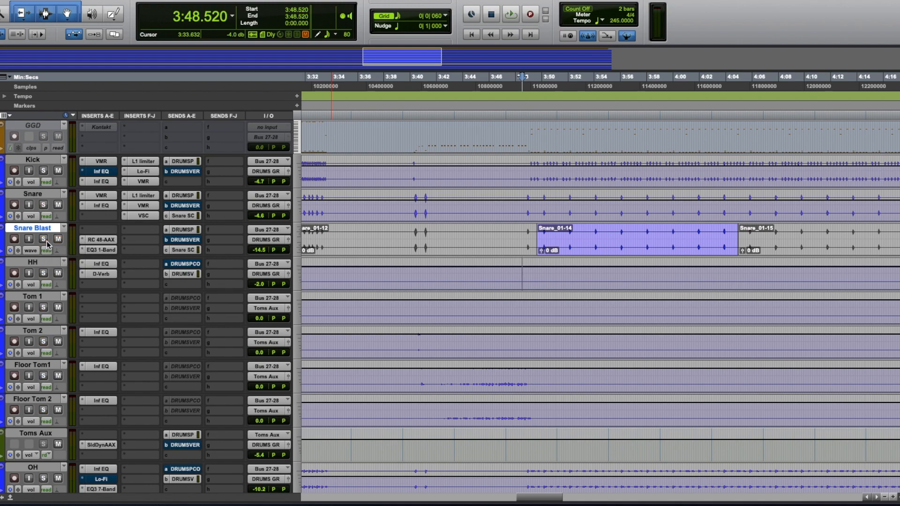
{"action": "left_click", "coordinate": [45, 196]}
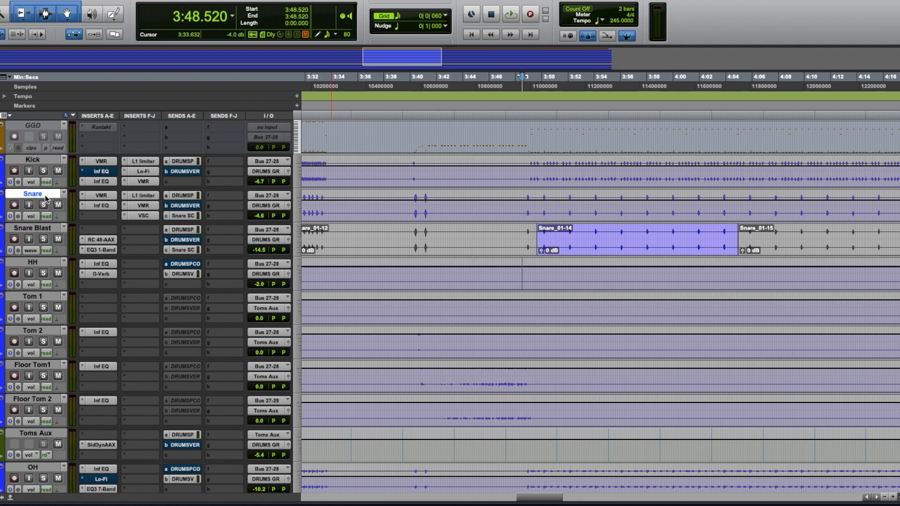
- Examine where the separate Snare Blast clips fall across the whole song, including the short clips around 3:03
{"action": "key", "text": "super+bracketleft"}
{"action": "key", "text": "super+bracketleft"}
{"action": "key", "text": "super+bracketleft"}
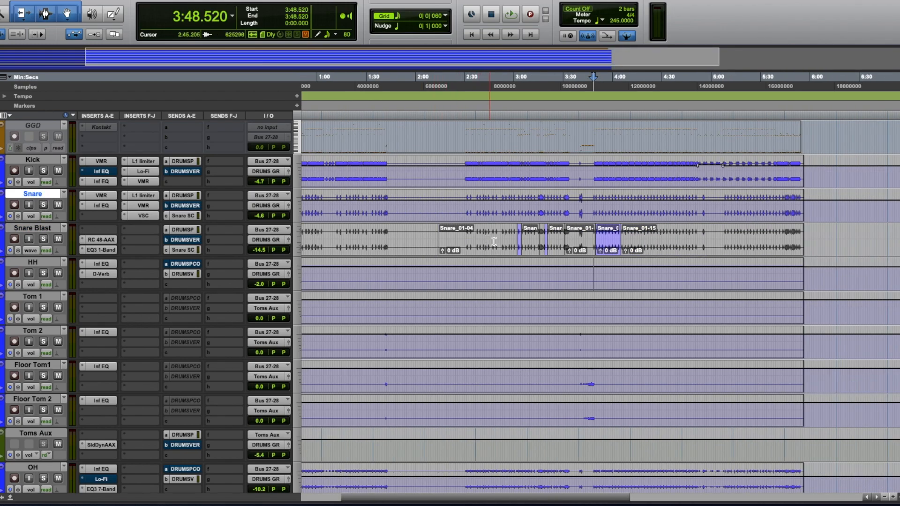
{"action": "key", "text": "super+bracketleft"}
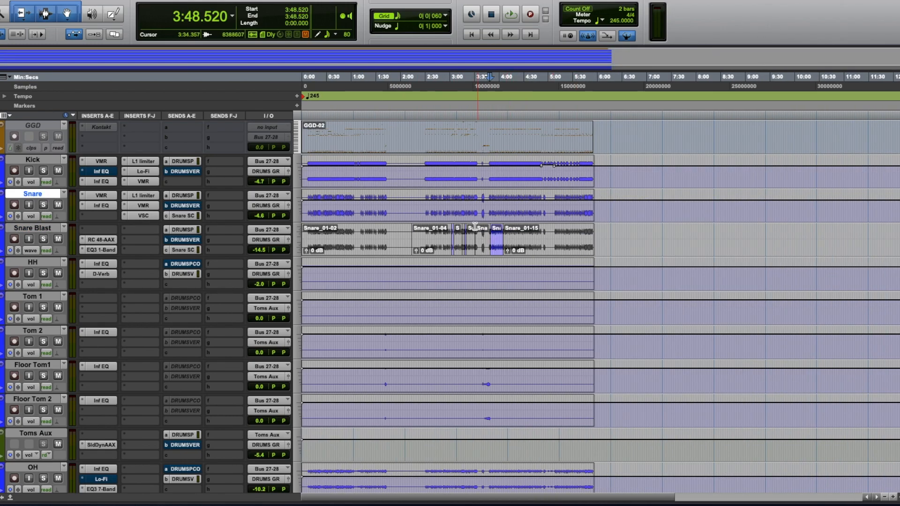
{"action": "left_click", "coordinate": [524, 234]}
{"action": "key", "text": "super+bracketright"}
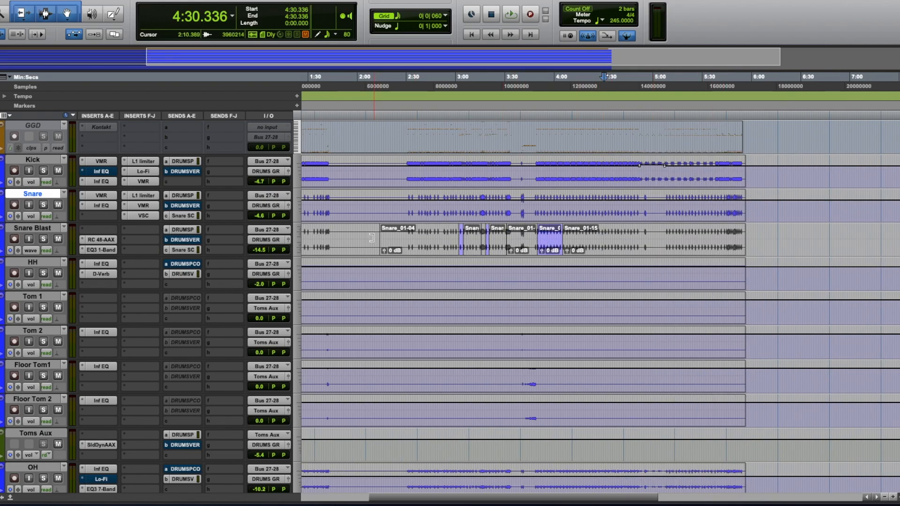
{"action": "left_click", "coordinate": [461, 274]}
{"action": "key", "text": "super+bracketright"}
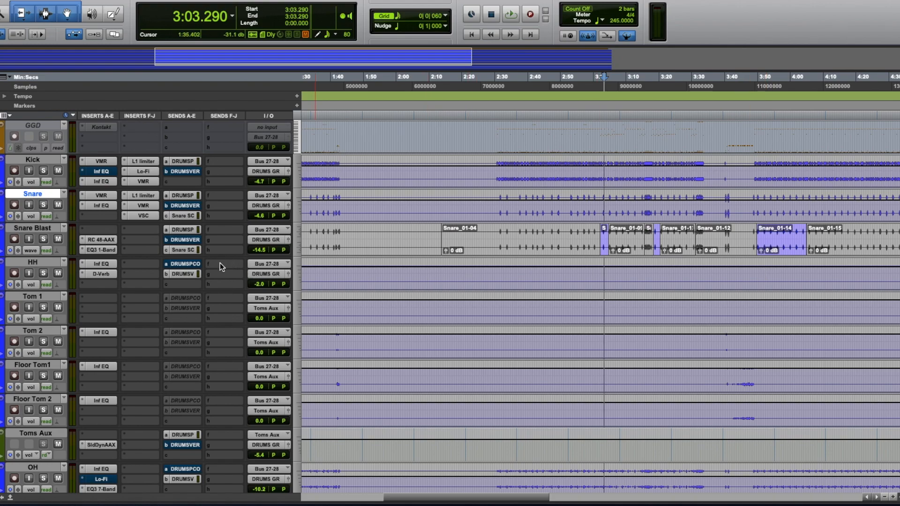
- Solo the Snare Blast track and place the playback cursor at 3:49.545, just before the Snare_01-14 clip
{"action": "left_click", "coordinate": [44, 239]}
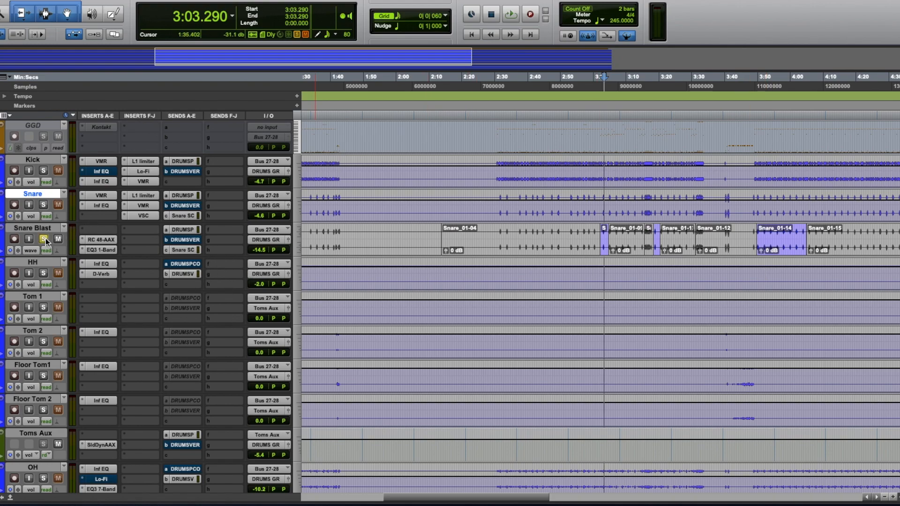
{"action": "key", "text": "super+bracketleft"}
{"action": "left_click", "coordinate": [681, 277]}
{"action": "key", "text": "super+bracketright"}
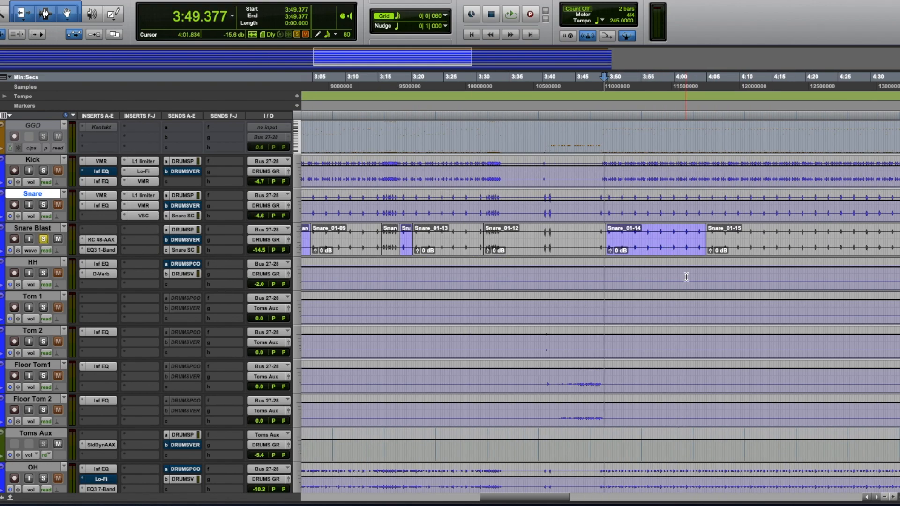
{"action": "key", "text": "super+bracketright"}
{"action": "key", "text": "super+bracketright"}
{"action": "left_click", "coordinate": [608, 274]}
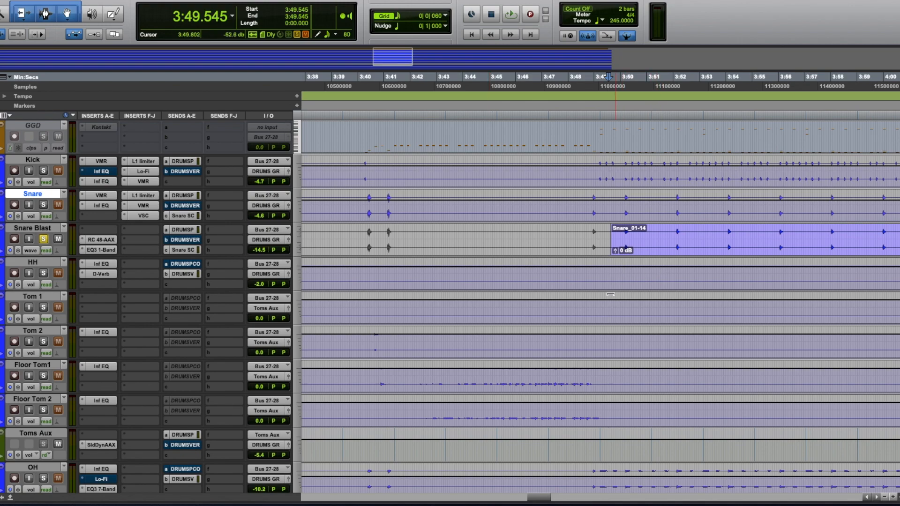
- Play the soloed Snare Blast track from 3:48.841 with its RC 48 and EQ3 1-Band effects active
{"action": "scroll", "coordinate": [623, 267], "scroll_direction": "down", "scroll_amount": 5}
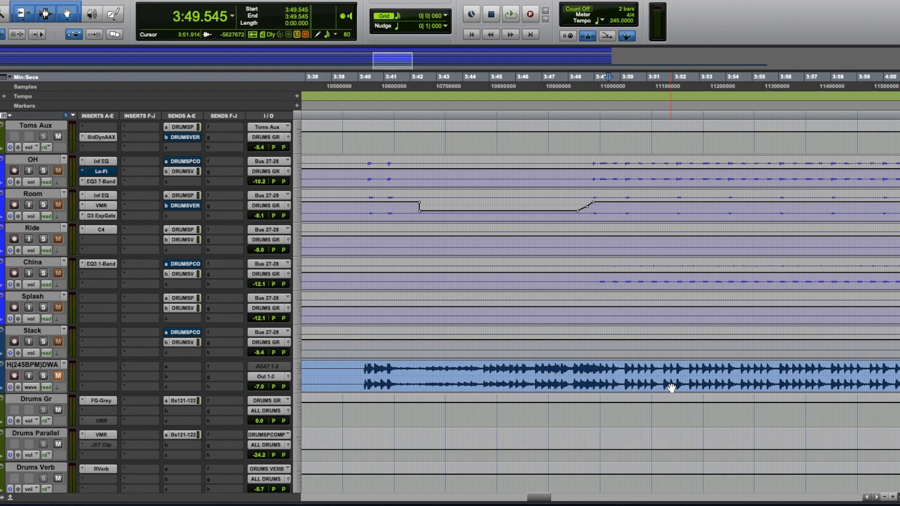
{"action": "scroll", "coordinate": [671, 387], "scroll_direction": "up", "scroll_amount": 9}
{"action": "left_click", "coordinate": [589, 277]}
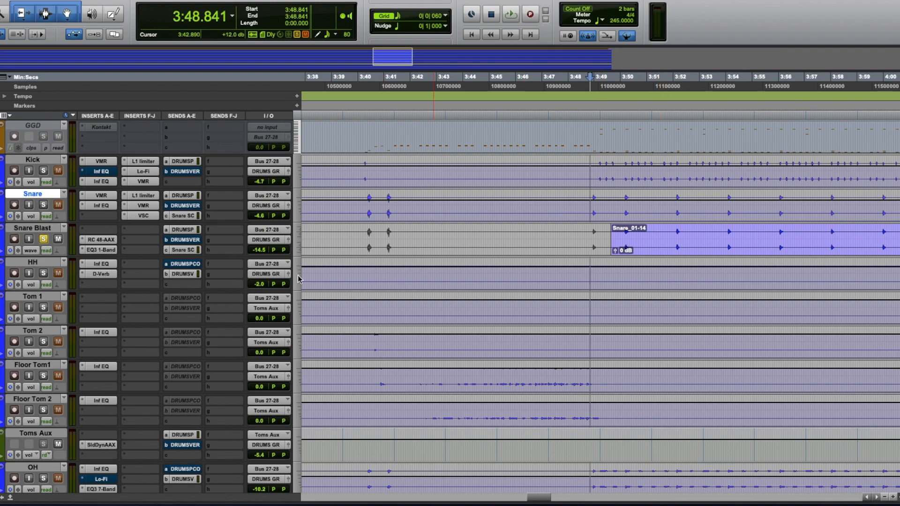
{"action": "scroll", "coordinate": [528, 275], "scroll_direction": "right", "scroll_amount": 3}
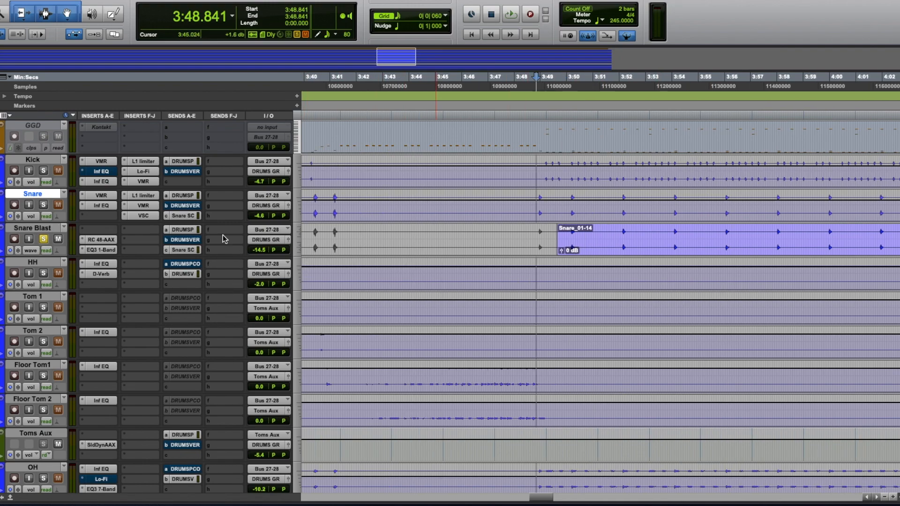
{"action": "key", "text": "space"}
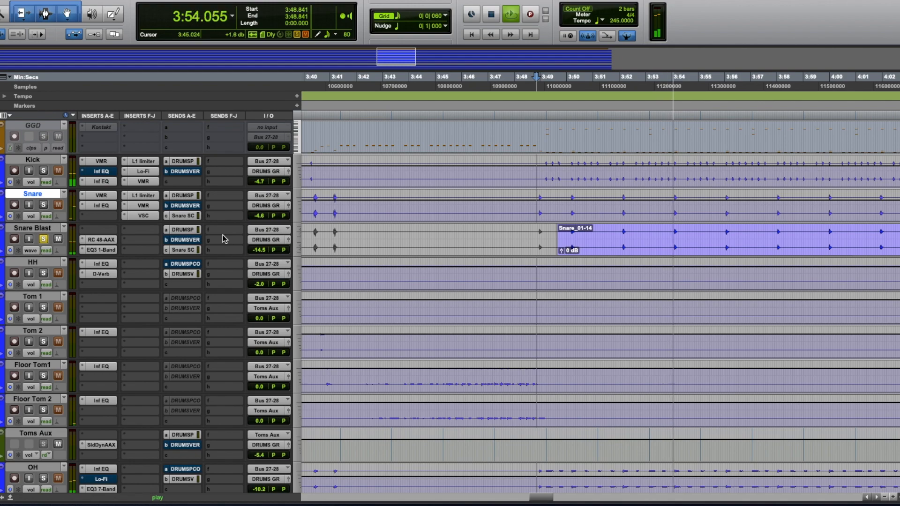
{"action": "key", "text": "space"}
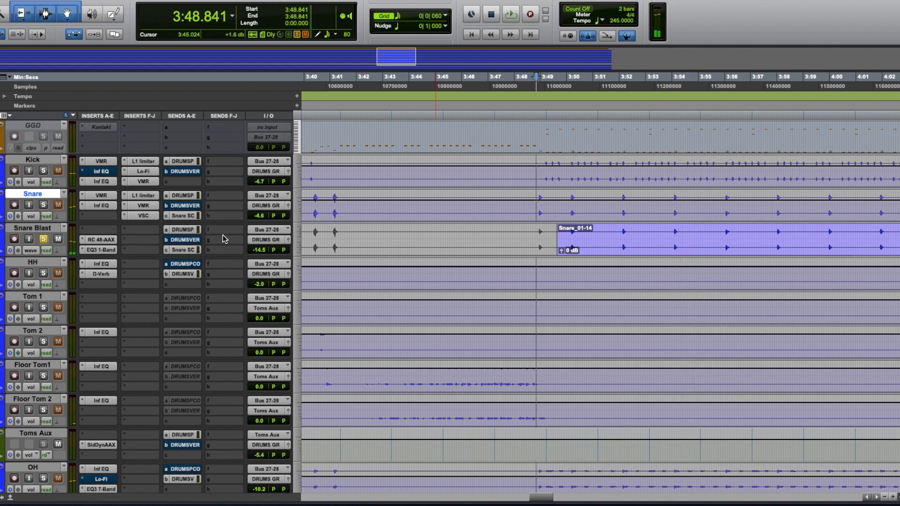
- Bypass RC 48-AAX and EQ3 1-Band on Snare Blast and play the dry soloed track from 3:49.698
{"action": "left_click", "coordinate": [102, 242], "text": "super"}
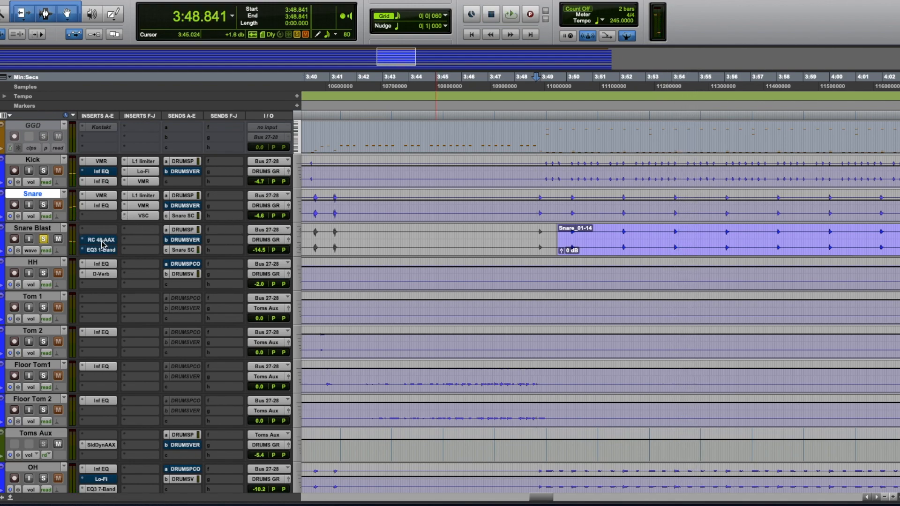
{"action": "left_click", "coordinate": [559, 280]}
{"action": "key", "text": "space"}
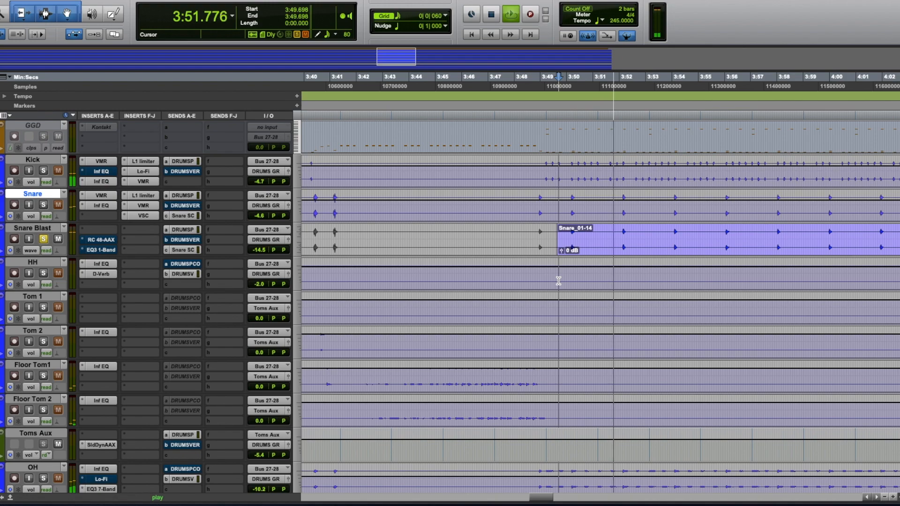
{"action": "key", "text": "space"}
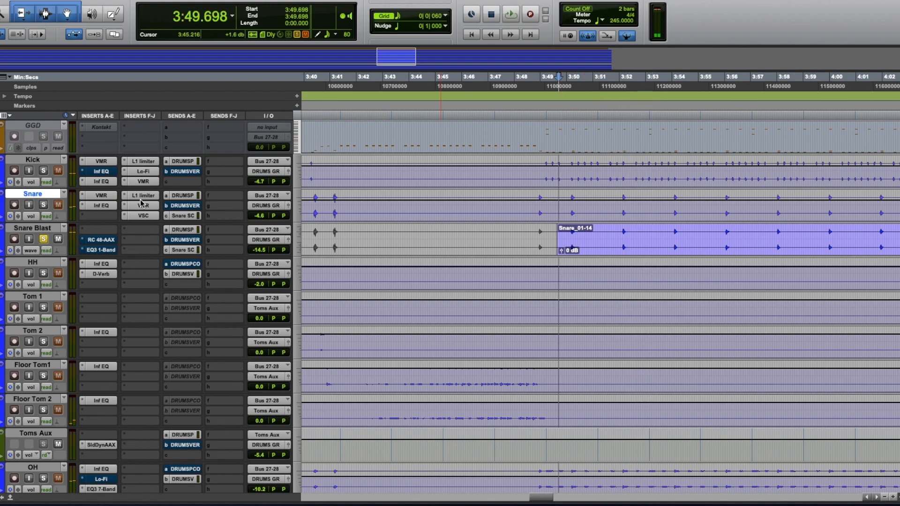
- Review the RC 48 reverb's Giant Hall settings on Snare Blast, take it out of bypass and close it
{"action": "left_click", "coordinate": [104, 242]}
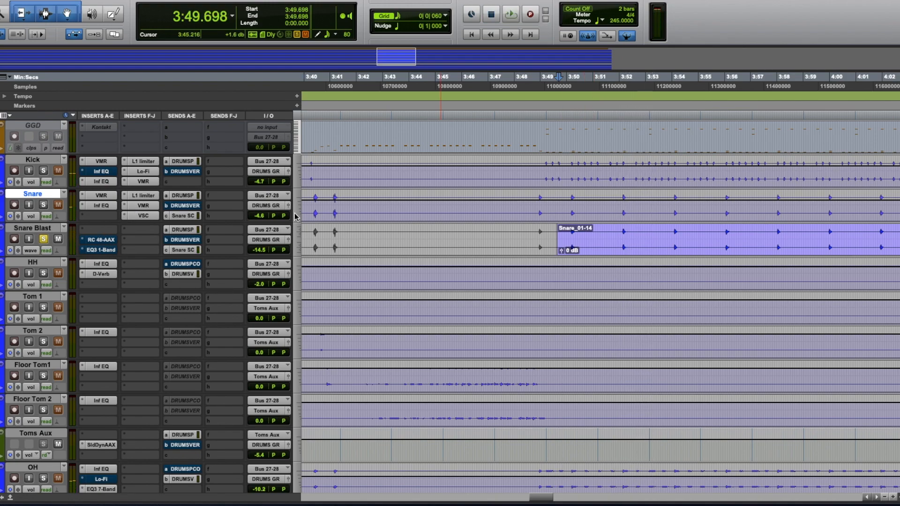
{"action": "left_click_drag", "start_coordinate": [136, 23], "coordinate": [474, 82]}
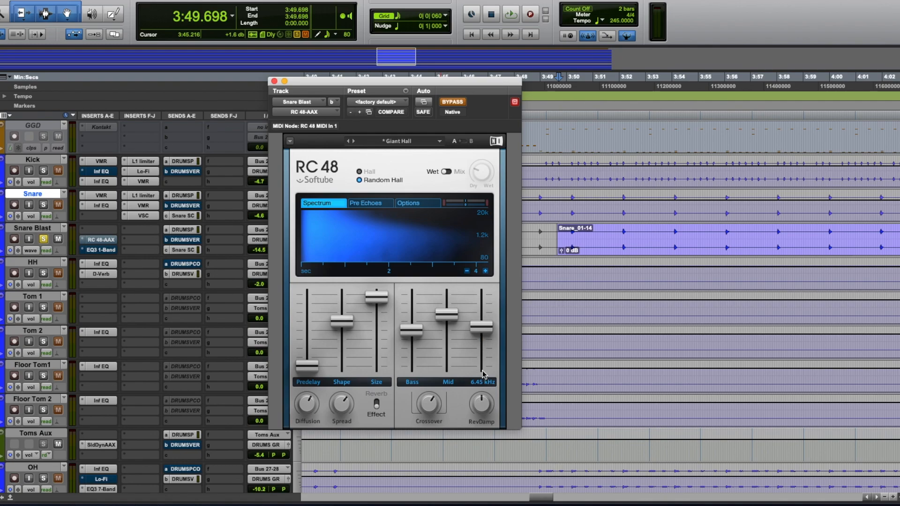
{"action": "left_click", "coordinate": [452, 101]}
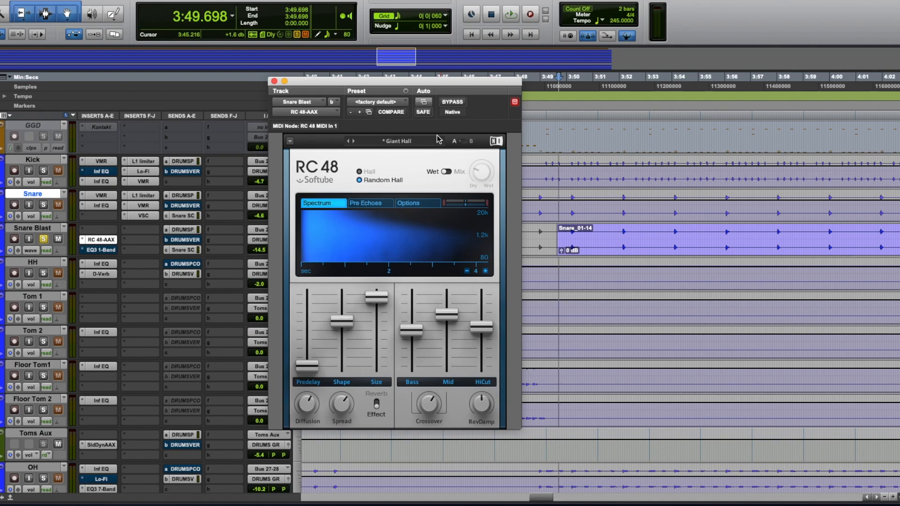
{"action": "left_click", "coordinate": [274, 81]}
- Re-enable EQ3 1-Band on Snare Blast, review its high-pass filter settings and close it
{"action": "left_click", "coordinate": [105, 251]}
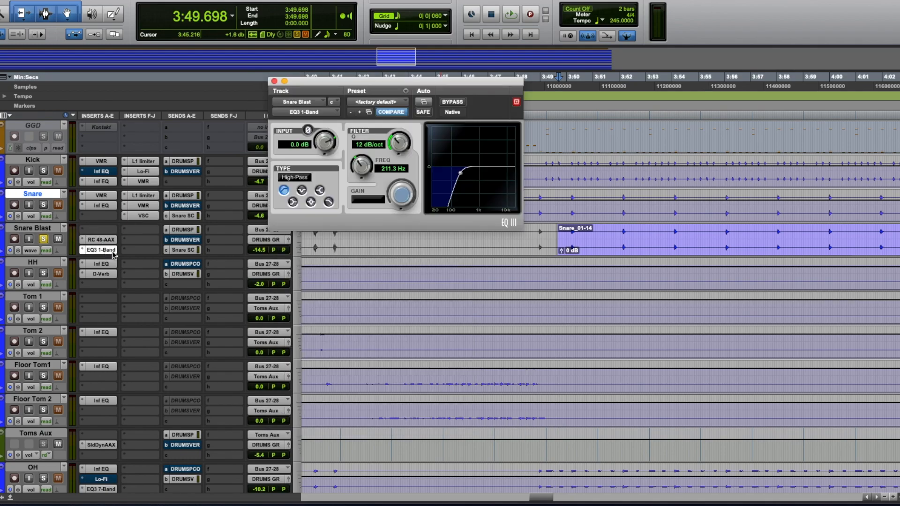
{"action": "left_click_drag", "start_coordinate": [446, 88], "coordinate": [395, 129]}
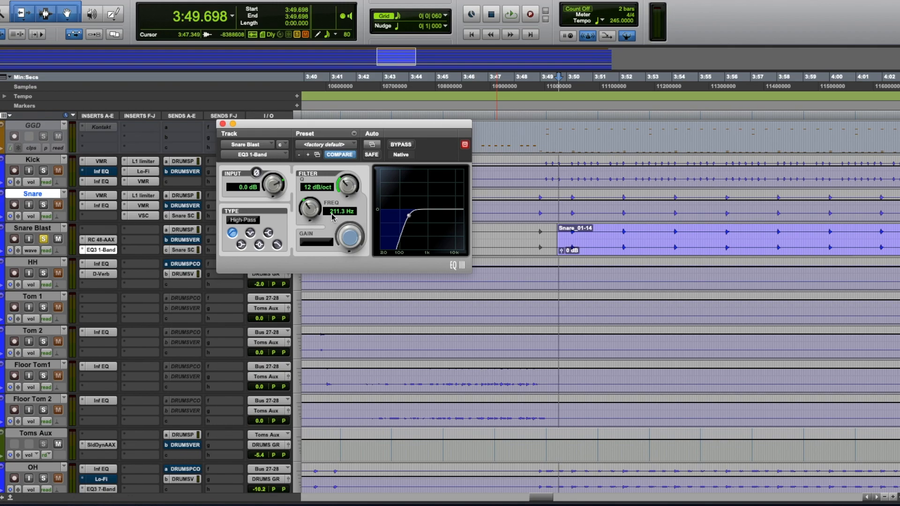
{"action": "left_click", "coordinate": [223, 125]}
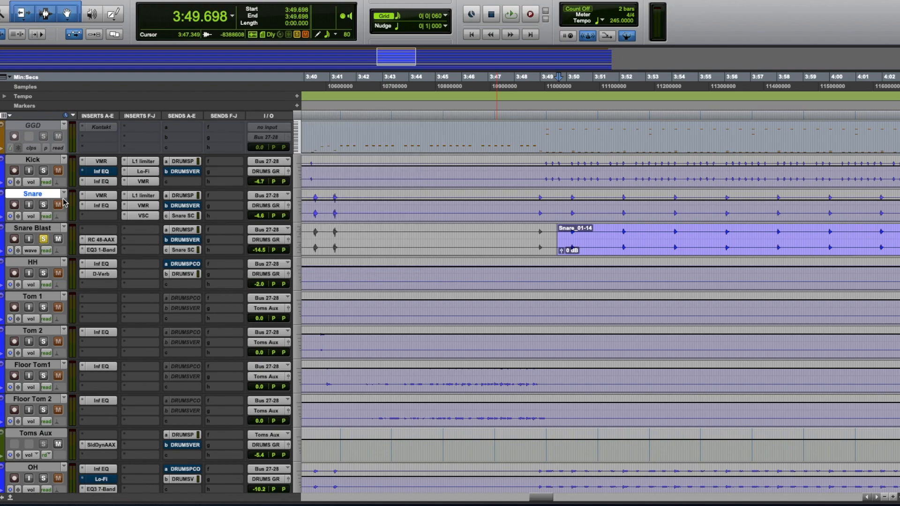
- Solo Snare together with Snare Blast, bypass Snare Blast's EQ3 1-Band and play both from 3:49.698
{"action": "left_click", "coordinate": [106, 252]}
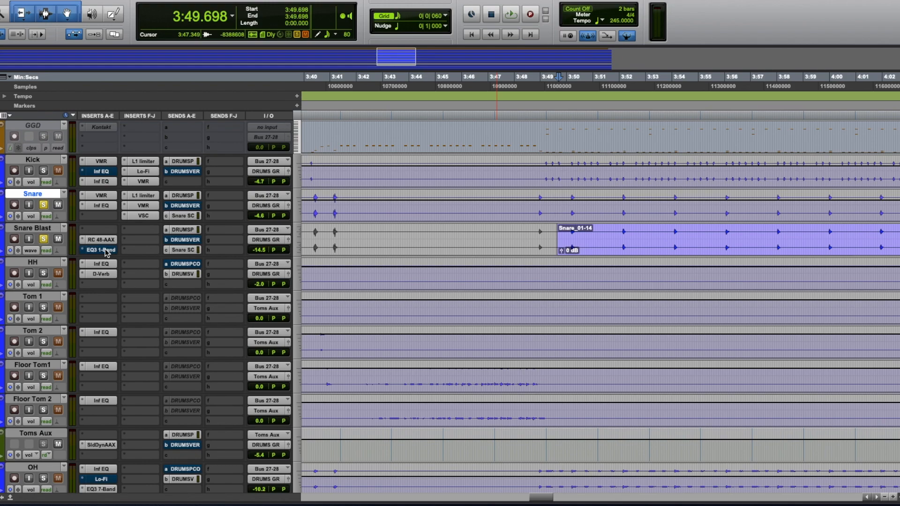
{"action": "key", "text": "space"}
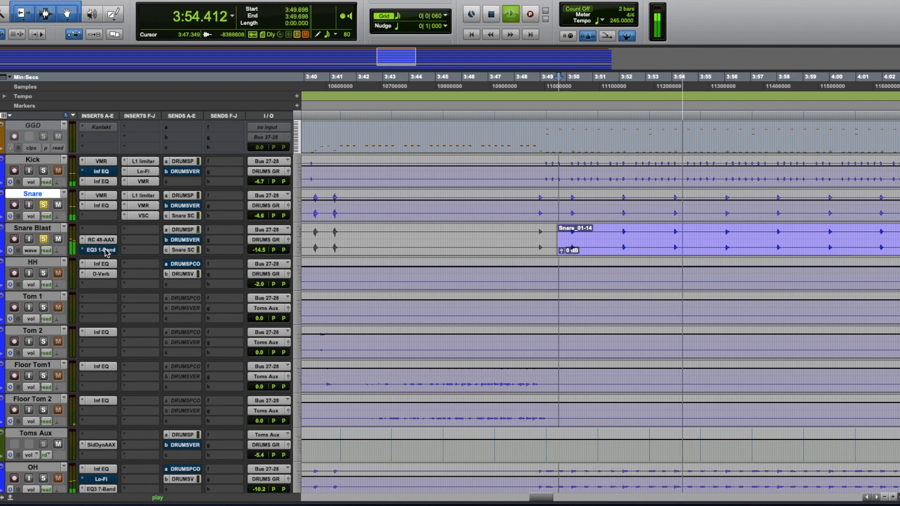
{"action": "key", "text": "space"}
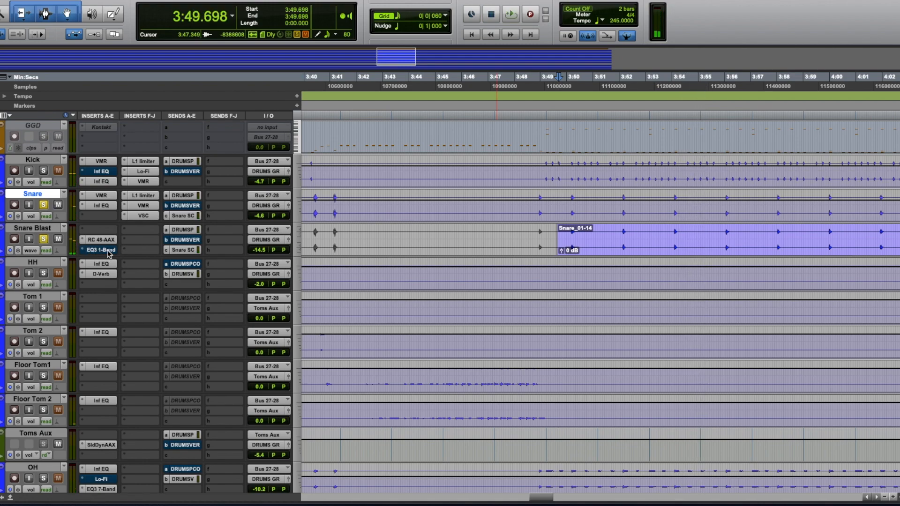
- Re-enable Snare Blast's EQ3 1-Band and play the two soloed snare tracks again from 3:49.698
{"action": "left_click", "coordinate": [108, 252], "text": "super"}
{"action": "key", "text": "space"}
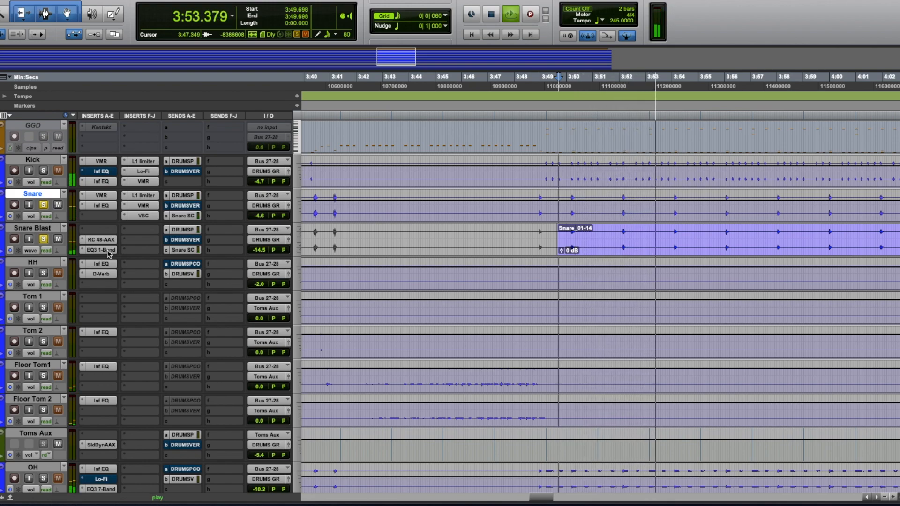
{"action": "key", "text": "space"}
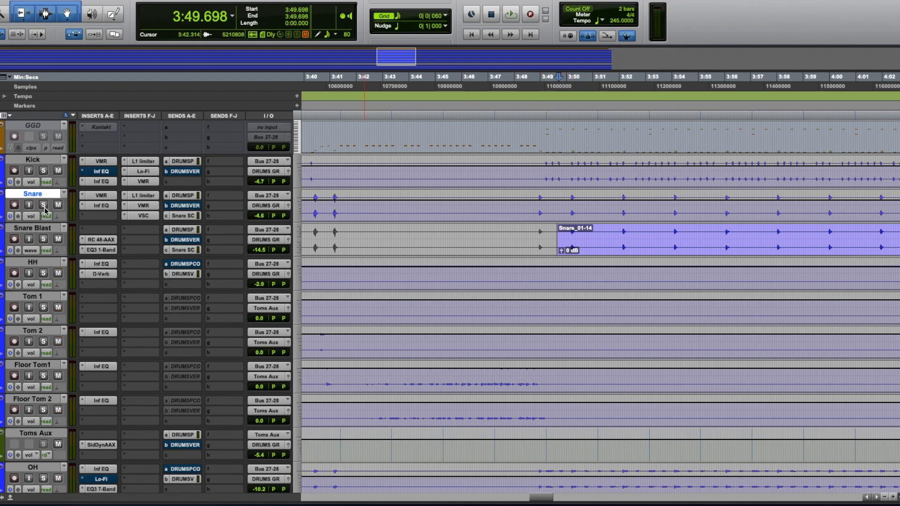
- Clear the snare solos and play the full mix from 3:48.903 past the start of the Snare_01-15 clip
{"action": "left_click", "coordinate": [539, 272]}
{"action": "left_click", "coordinate": [537, 272]}
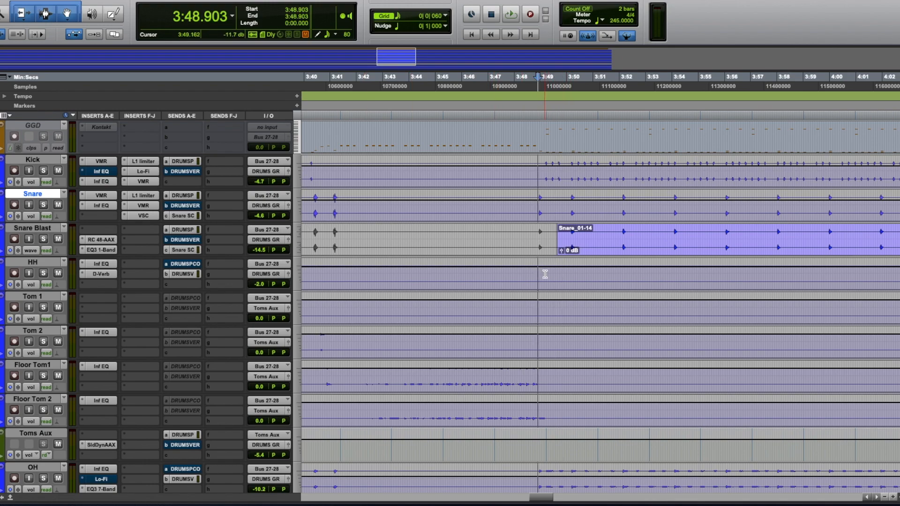
{"action": "key", "text": "space"}
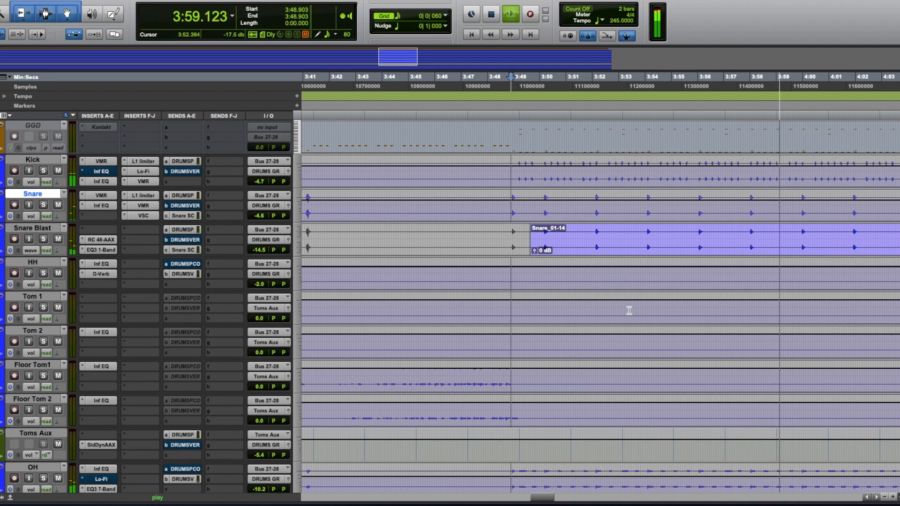
{"action": "key", "text": "super+bracketleft"}
{"action": "scroll", "coordinate": [629, 310], "scroll_direction": "right", "scroll_amount": 5}
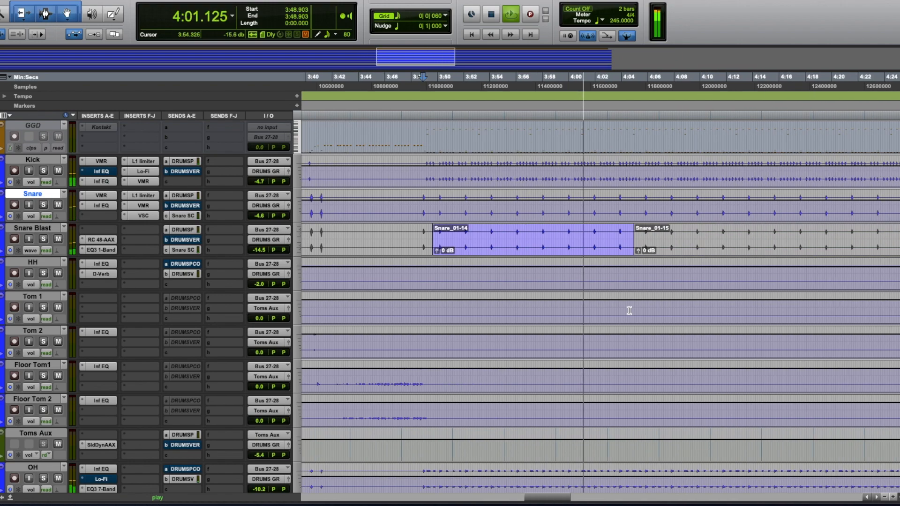
{"action": "scroll", "coordinate": [631, 281], "scroll_direction": "right", "scroll_amount": 2}
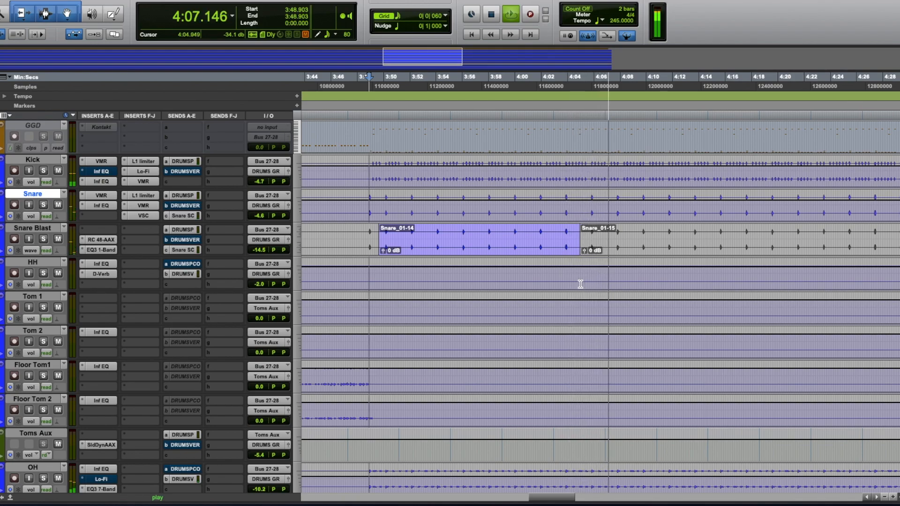
{"action": "key", "text": "space"}
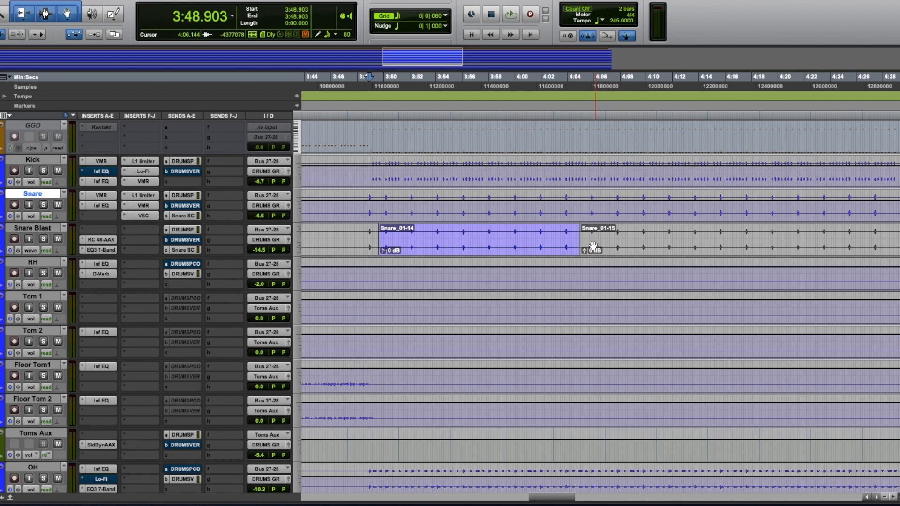
- Look through the remaining drum, bass and guitar tracks and return to the Snare Blast track
{"action": "scroll", "coordinate": [584, 277], "scroll_direction": "down", "scroll_amount": 2}
{"action": "scroll", "coordinate": [584, 277], "scroll_direction": "up", "scroll_amount": 1}
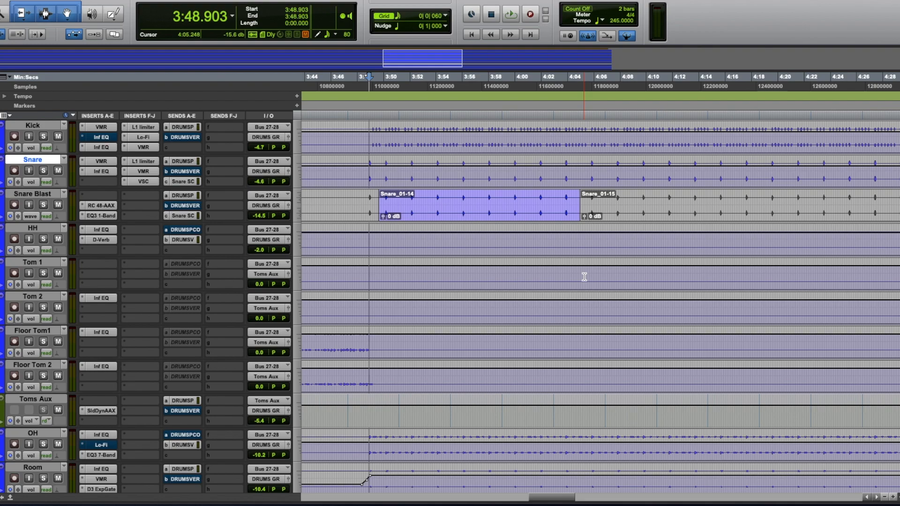
{"action": "scroll", "coordinate": [584, 277], "scroll_direction": "down", "scroll_amount": 3}
{"action": "scroll", "coordinate": [589, 284], "scroll_direction": "down", "scroll_amount": 2}
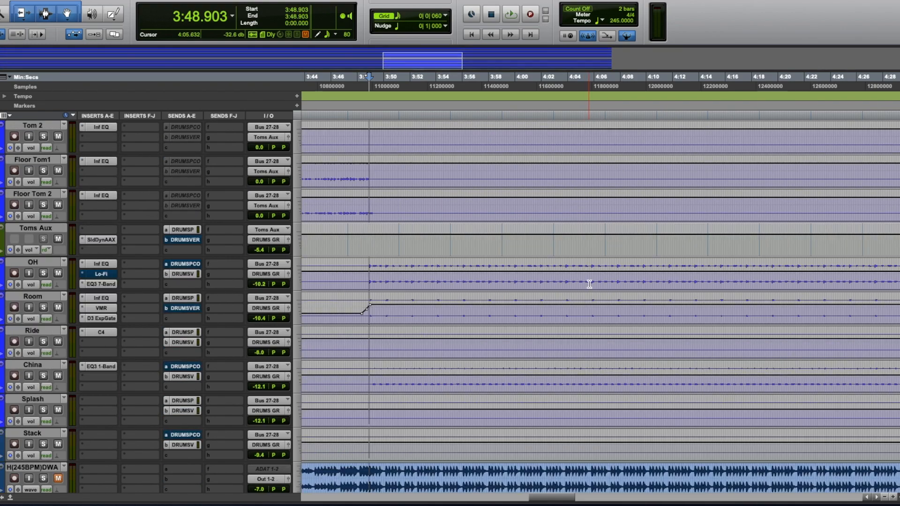
{"action": "scroll", "coordinate": [589, 284], "scroll_direction": "down", "scroll_amount": 7}
{"action": "scroll", "coordinate": [587, 288], "scroll_direction": "down", "scroll_amount": 7}
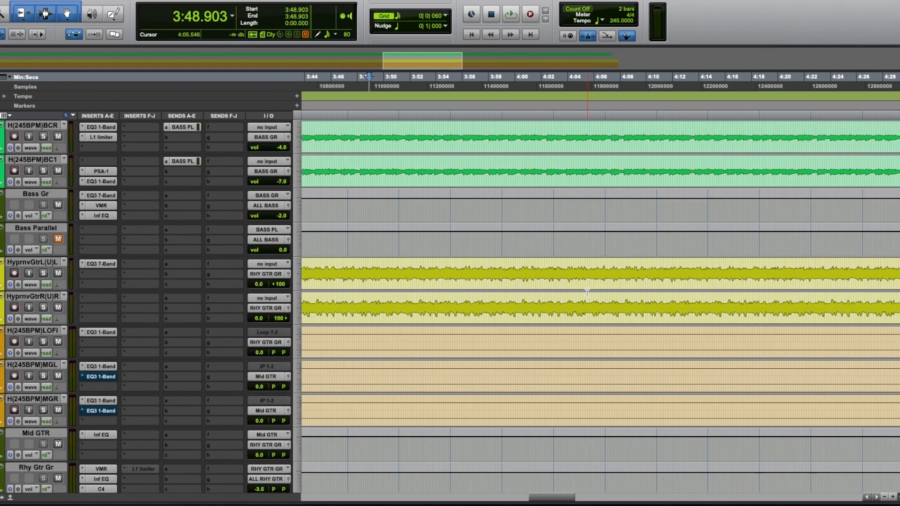
{"action": "scroll", "coordinate": [587, 293], "scroll_direction": "up", "scroll_amount": 19}
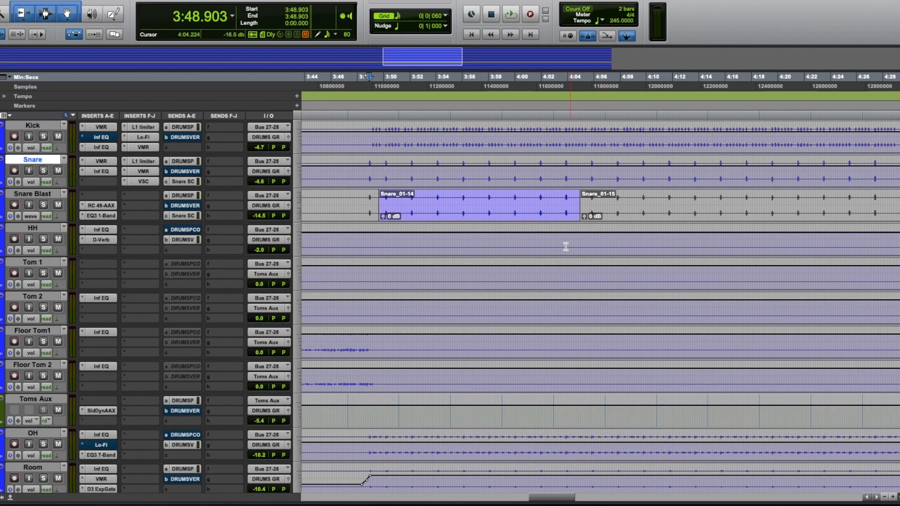
- Look through the drum, guitar and synth tracks down to the Reverse and Bass Drop effect tracks
{"action": "left_click", "coordinate": [557, 238]}
{"action": "scroll", "coordinate": [565, 282], "scroll_direction": "down", "scroll_amount": 6}
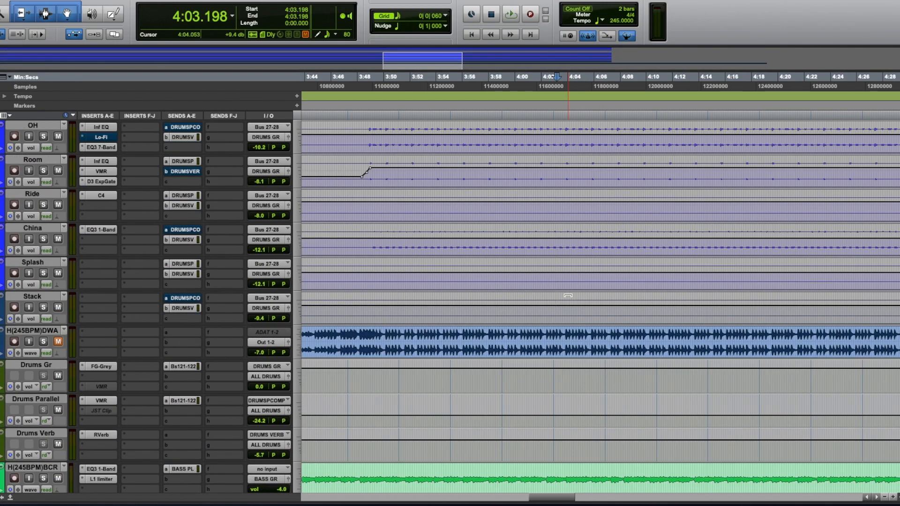
{"action": "scroll", "coordinate": [568, 296], "scroll_direction": "right", "scroll_amount": 10}
{"action": "scroll", "coordinate": [572, 311], "scroll_direction": "up", "scroll_amount": 7}
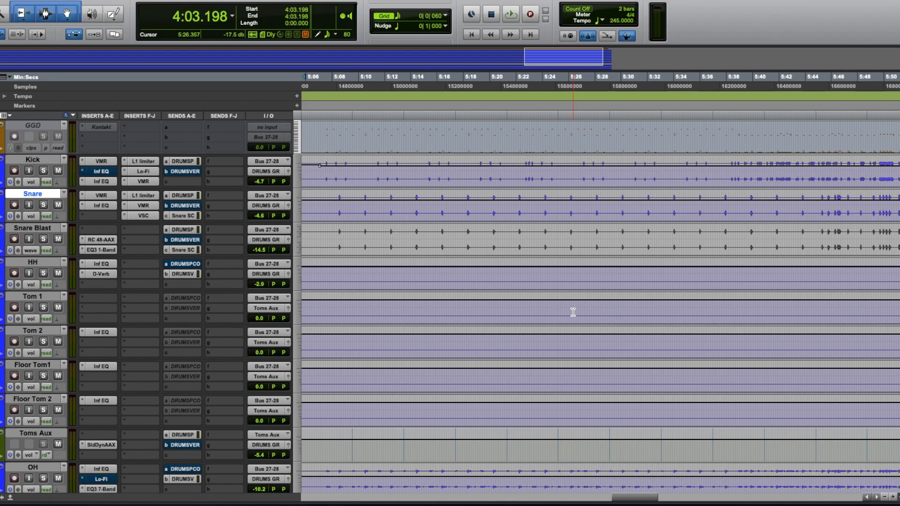
{"action": "scroll", "coordinate": [573, 312], "scroll_direction": "down", "scroll_amount": 18}
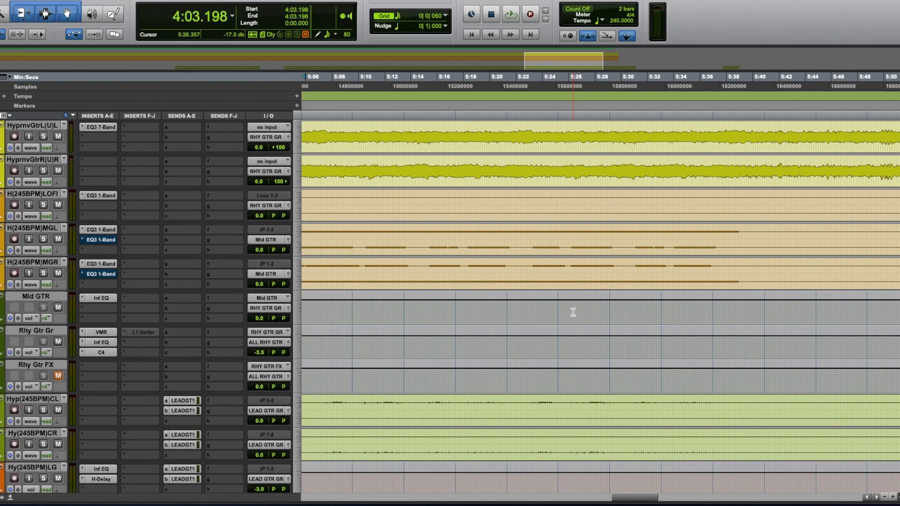
{"action": "scroll", "coordinate": [572, 312], "scroll_direction": "down", "scroll_amount": 15}
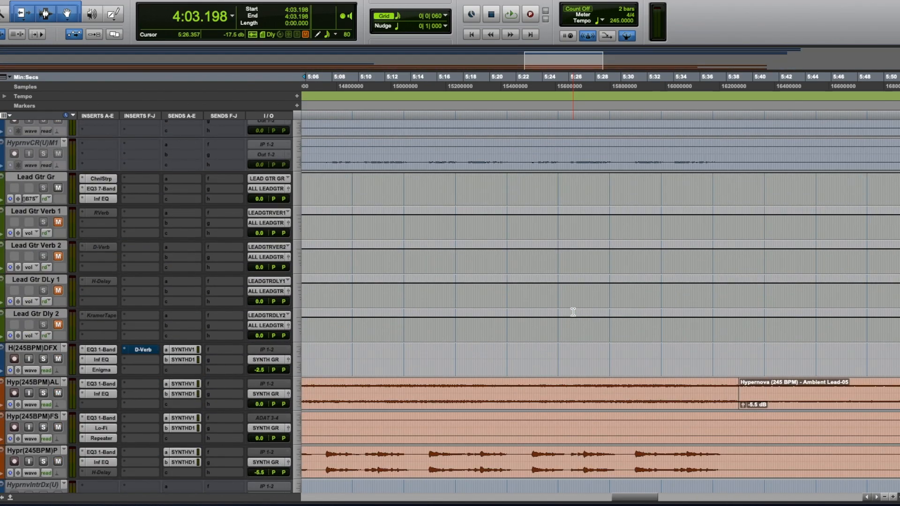
{"action": "scroll", "coordinate": [573, 312], "scroll_direction": "down", "scroll_amount": 5}
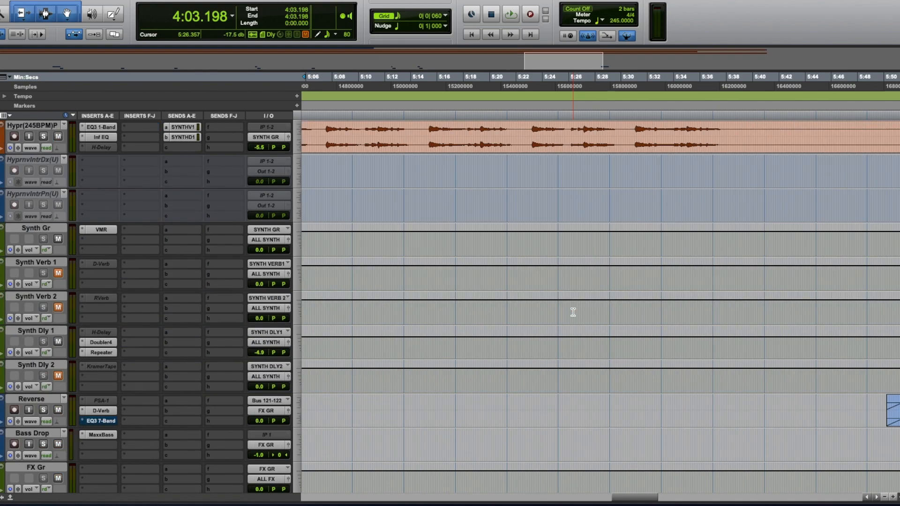
{"action": "scroll", "coordinate": [573, 312], "scroll_direction": "down", "scroll_amount": 3}
{"action": "key", "text": "r"}
{"action": "key", "text": "r"}
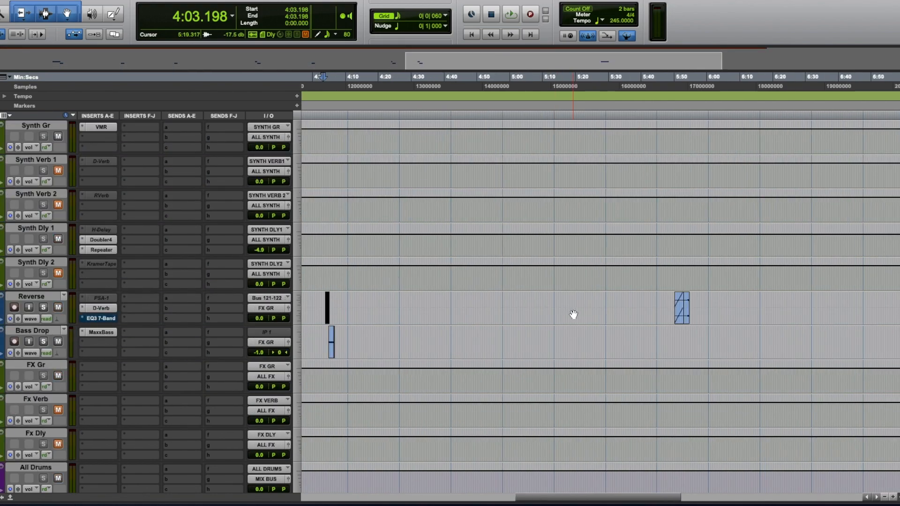
- Play the full mix from 4:02.938 through the chopped Reverse clips and the Bass Drop clip
{"action": "left_click", "coordinate": [321, 305]}
{"action": "key", "text": "t"}
{"action": "key", "text": "t"}
{"action": "key", "text": "t"}
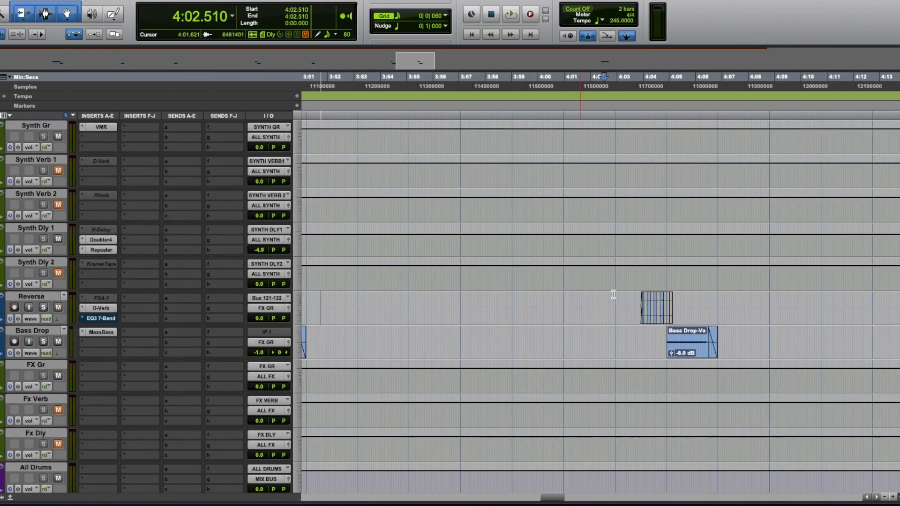
{"action": "left_click", "coordinate": [686, 300]}
{"action": "key", "text": "t"}
{"action": "key", "text": "t"}
{"action": "left_click", "coordinate": [391, 299]}
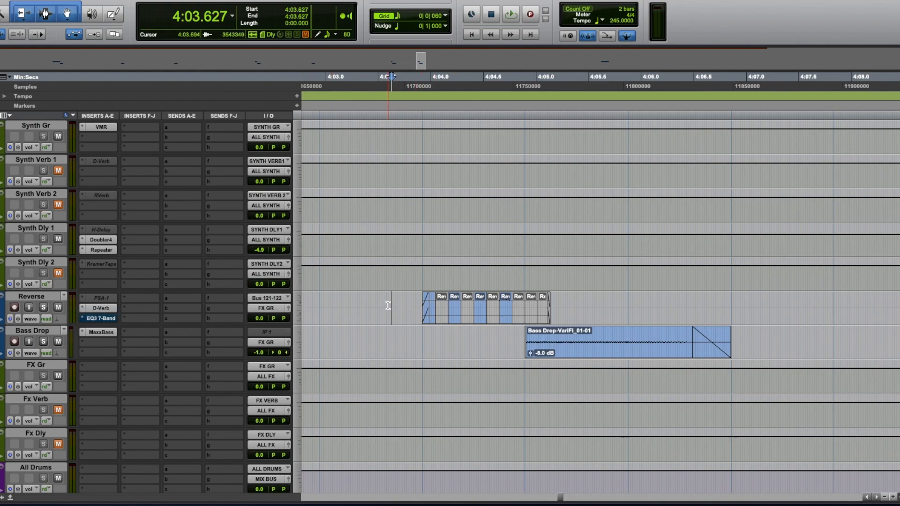
{"action": "key", "text": "minus"}
{"action": "left_click", "coordinate": [320, 300]}
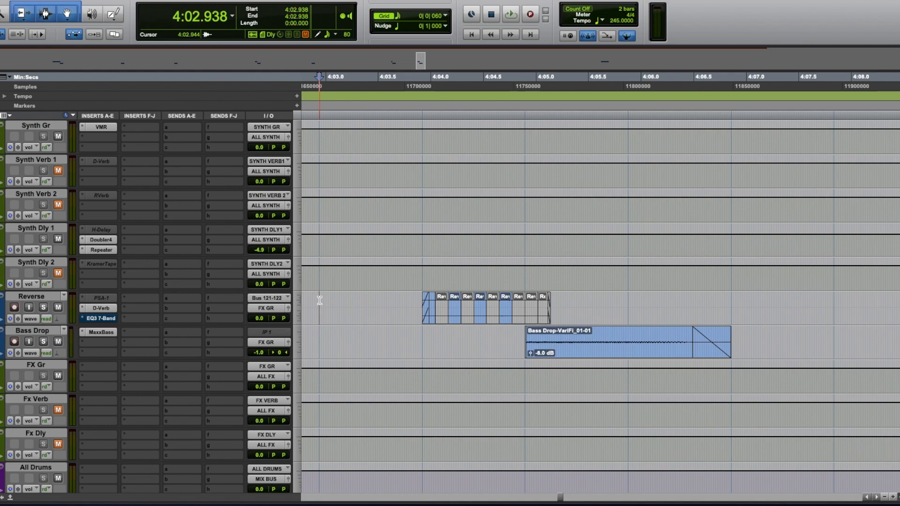
{"action": "key", "text": "space"}
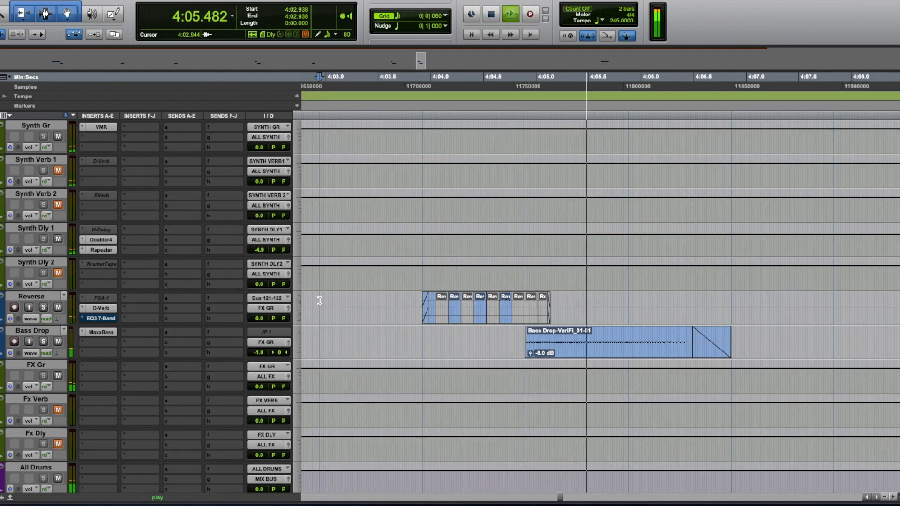
{"action": "key", "text": "space"}
- Solo the Reverse track and play it from 4:02.938
{"action": "left_click", "coordinate": [43, 307]}
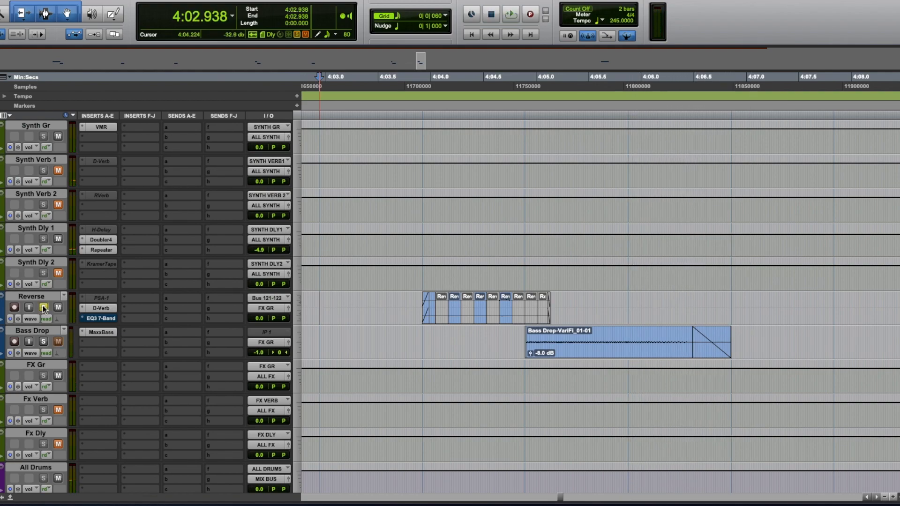
{"action": "key", "text": "space"}
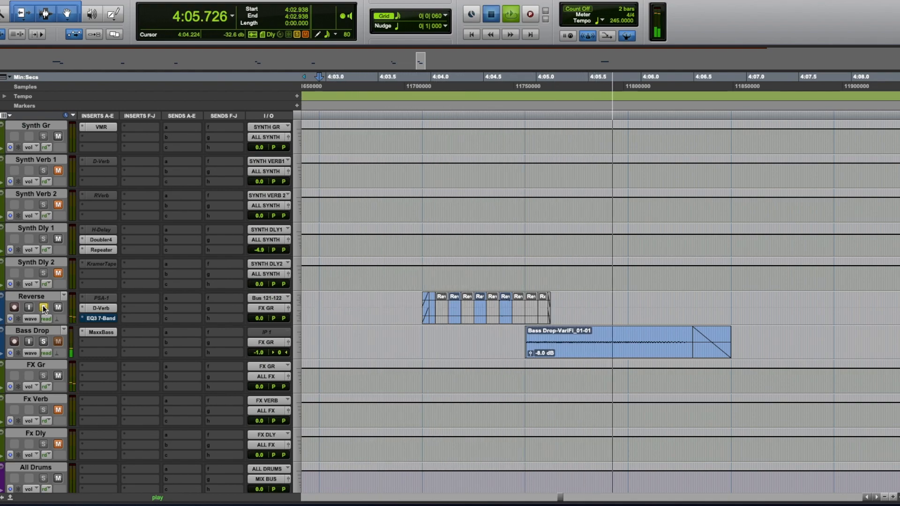
{"action": "key", "text": "space"}
- Clear the Reverse solo, solo the Bass Drop track and play it from 4:04.346
{"action": "left_click", "coordinate": [43, 307]}
{"action": "left_click", "coordinate": [43, 341]}
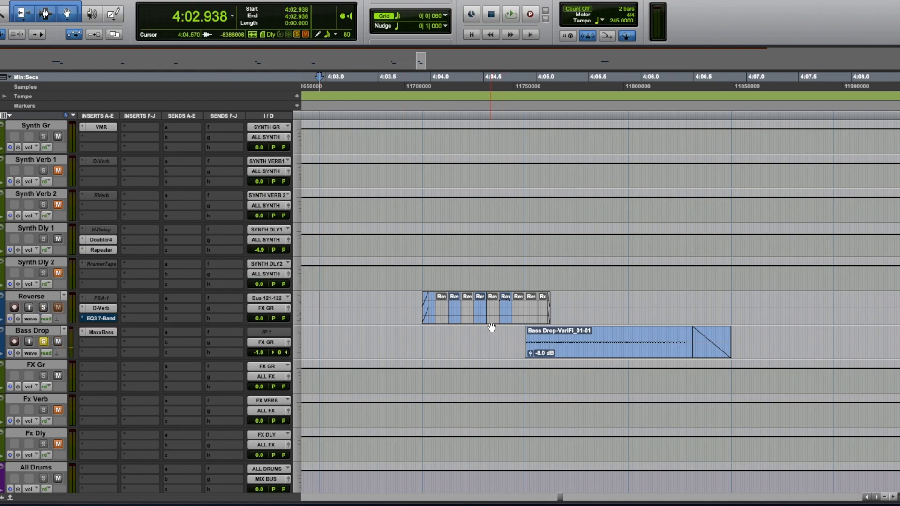
{"action": "left_click", "coordinate": [467, 341]}
{"action": "key", "text": "space"}
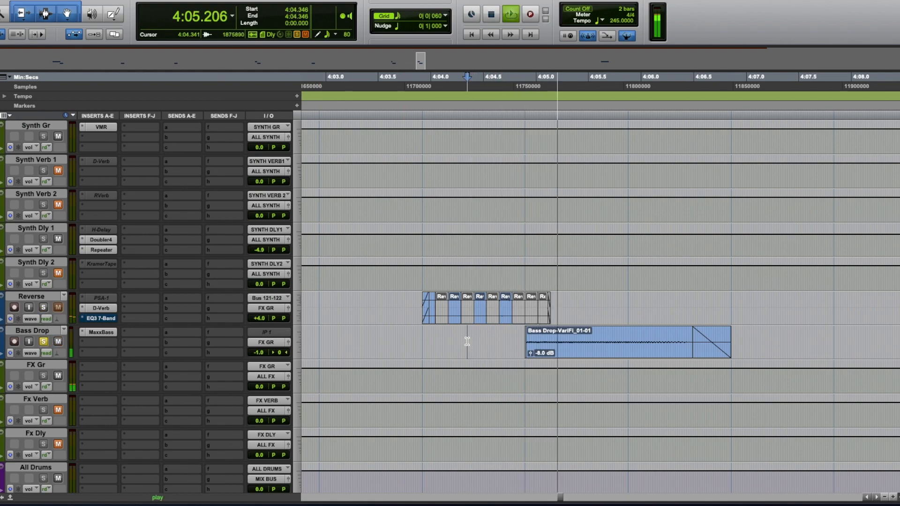
{"action": "key", "text": "space"}
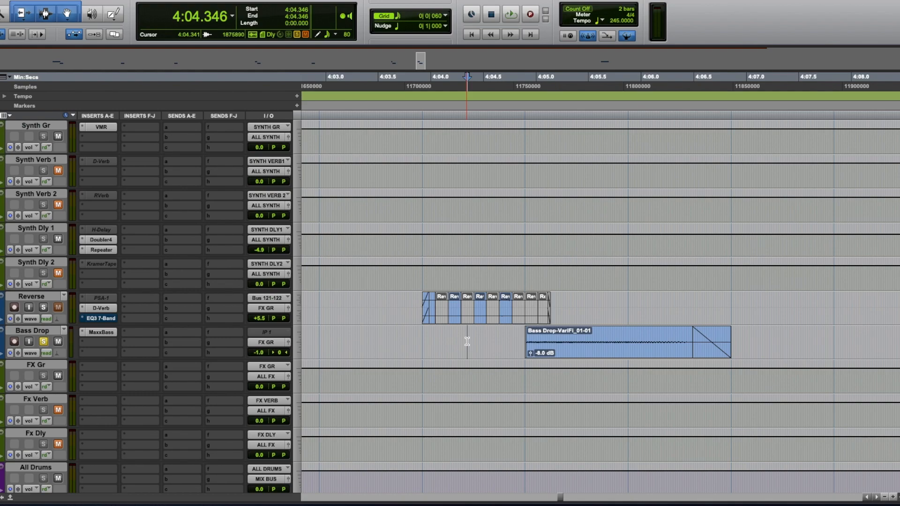
- Examine the MaxxBass settings on the Bass Drop track and close the plug-in window
{"action": "left_click", "coordinate": [467, 341]}
{"action": "left_click", "coordinate": [101, 332]}
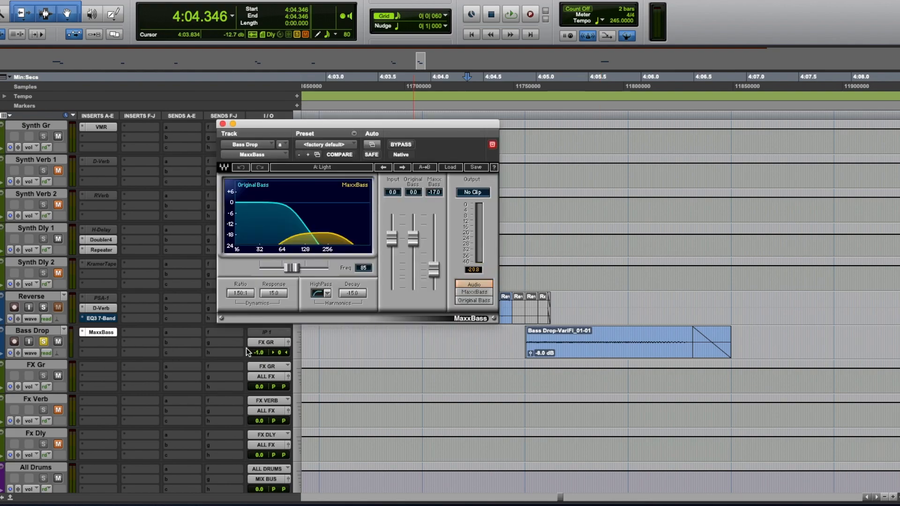
{"action": "left_click", "coordinate": [219, 123]}
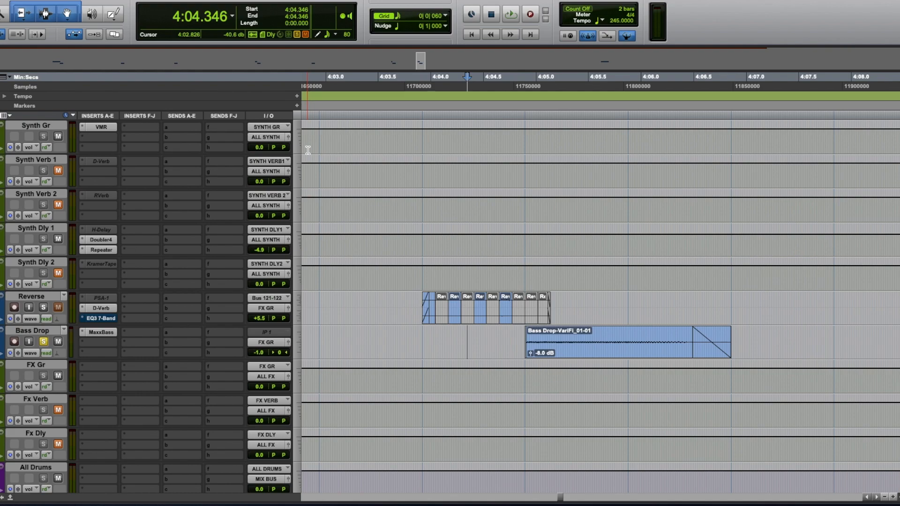
- Clear the Bass Drop solo and play the full mix from 4:02.938 past the Bass Drop clip
{"action": "left_click", "coordinate": [370, 305]}
{"action": "key", "text": "r"}
{"action": "left_click", "coordinate": [43, 342]}
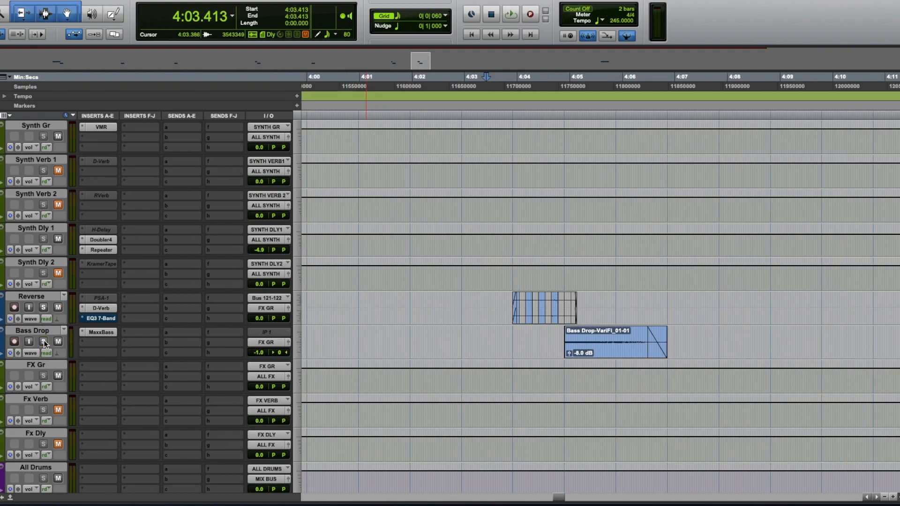
{"action": "left_click", "coordinate": [461, 303]}
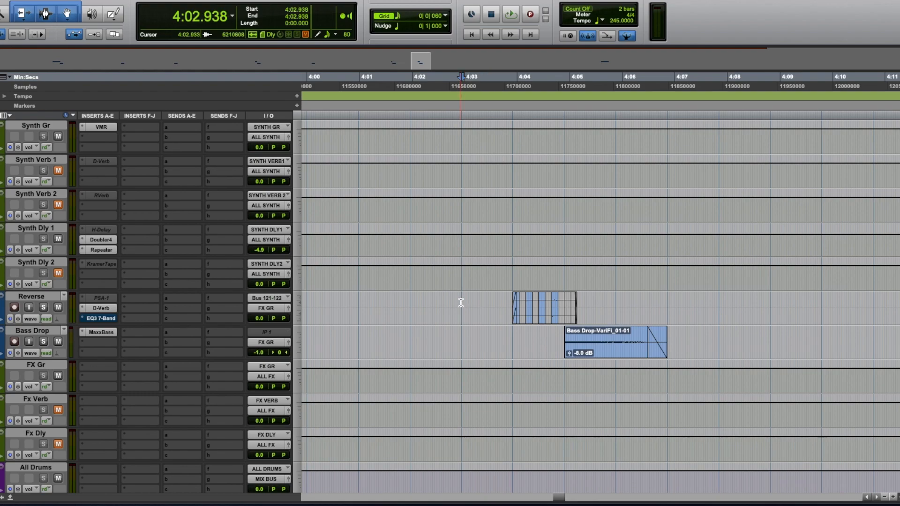
{"action": "key", "text": "space"}
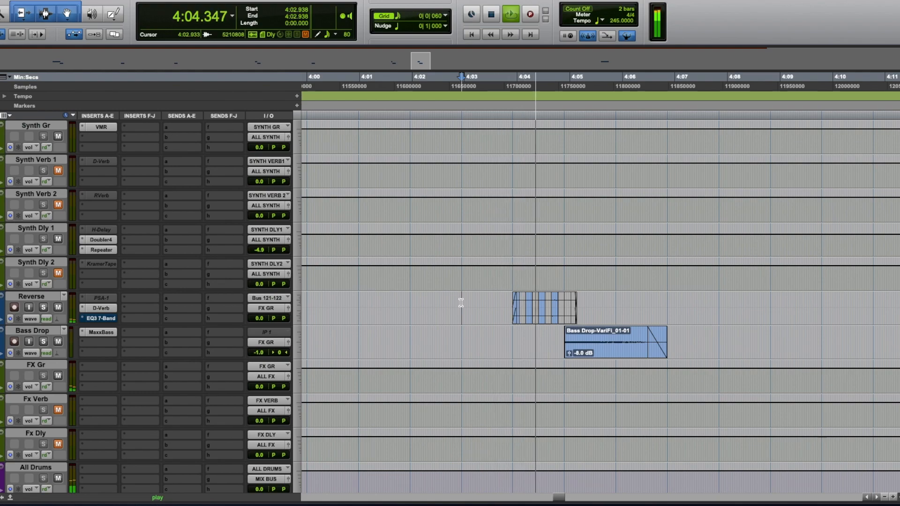
{"action": "key", "text": "r"}
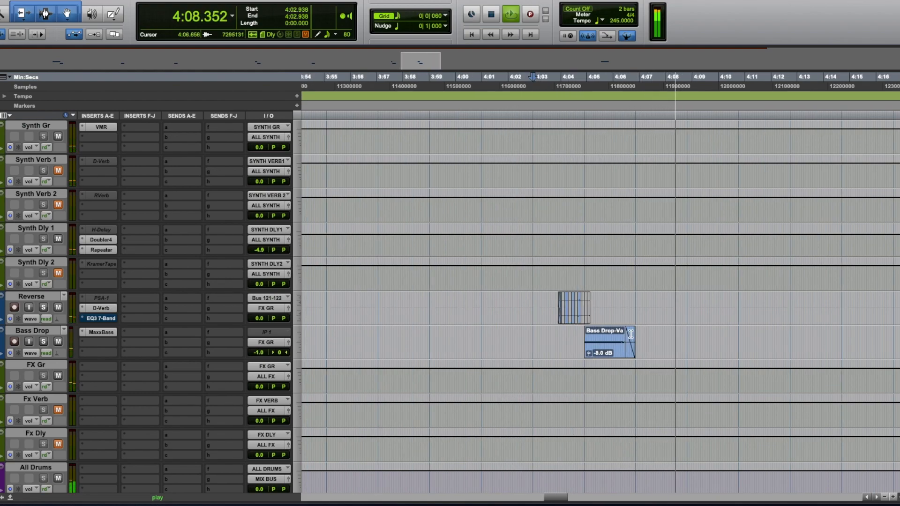
{"action": "key", "text": "space"}
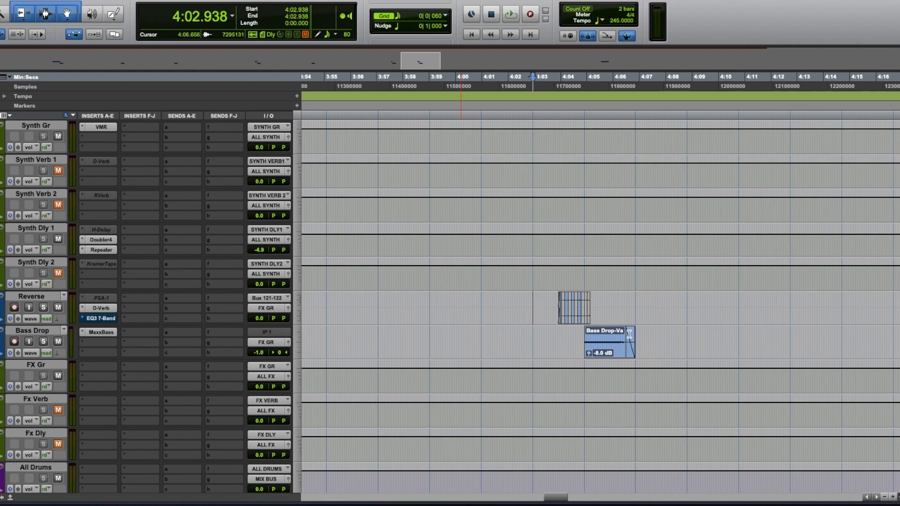
- Look over the synth tracks and groups above the Reverse and Bass Drop tracks
{"action": "scroll", "coordinate": [609, 333], "scroll_direction": "up", "scroll_amount": 7}
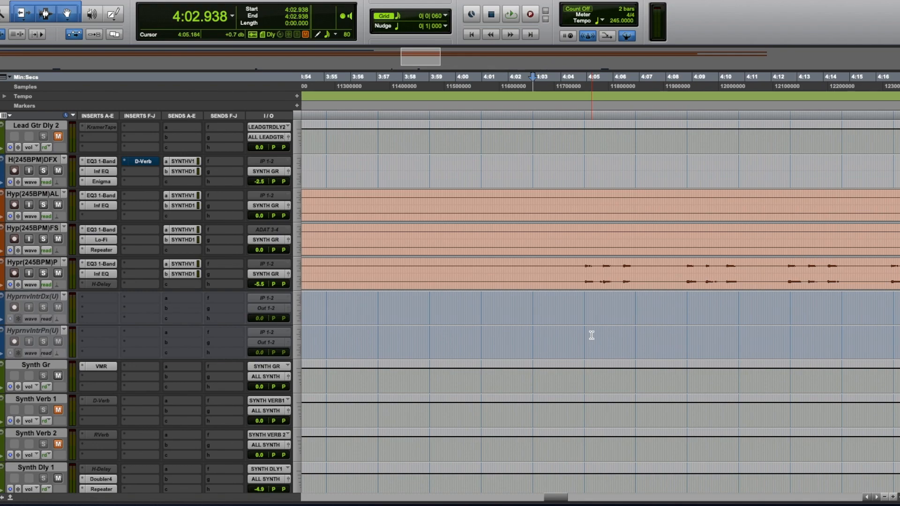
{"action": "scroll", "coordinate": [591, 335], "scroll_direction": "down", "scroll_amount": 8}
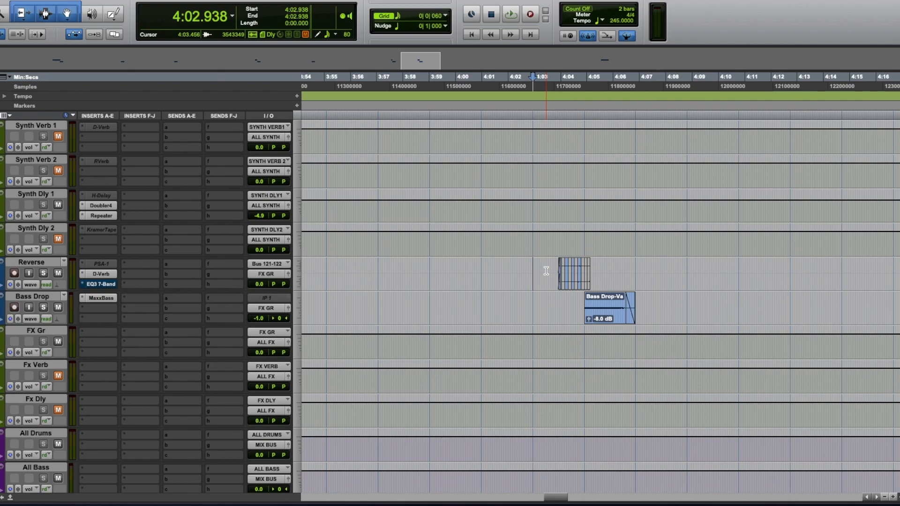
{"action": "scroll", "coordinate": [506, 289], "scroll_direction": "up", "scroll_amount": 4}
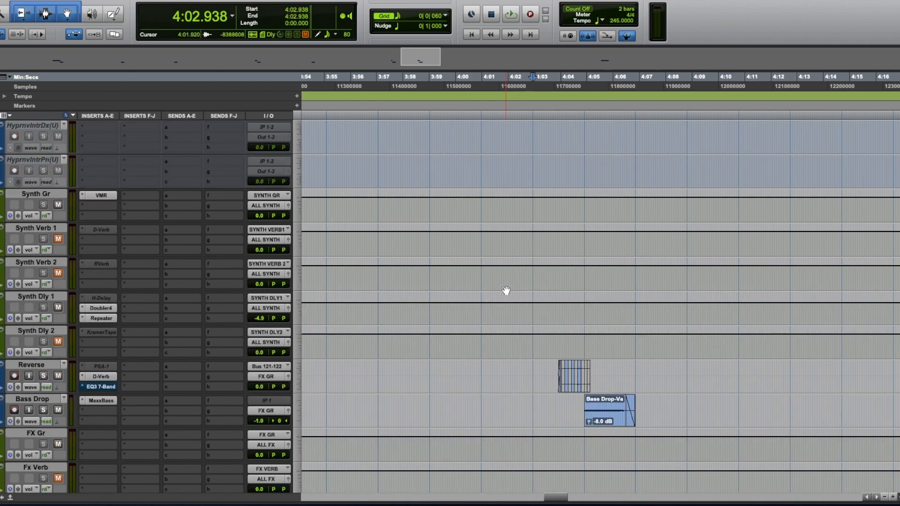
{"action": "scroll", "coordinate": [507, 290], "scroll_direction": "up", "scroll_amount": 5}
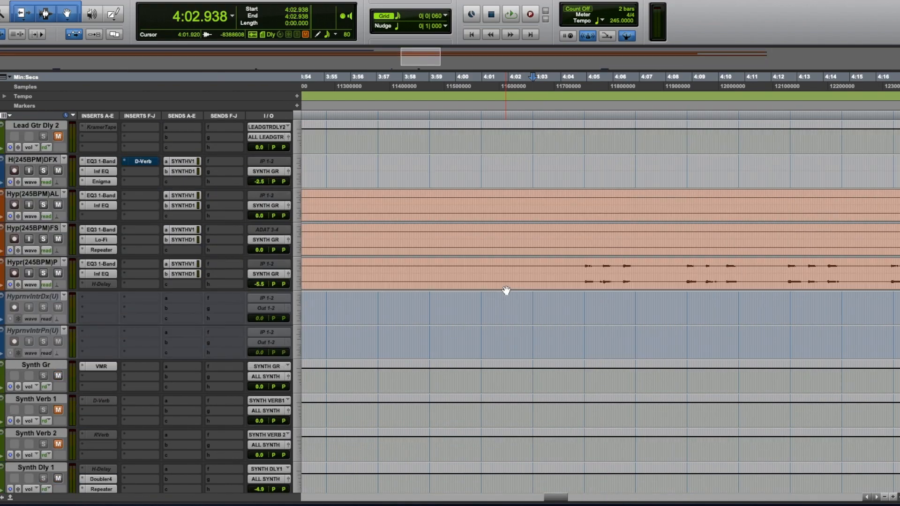
{"action": "scroll", "coordinate": [507, 290], "scroll_direction": "down", "scroll_amount": 5}
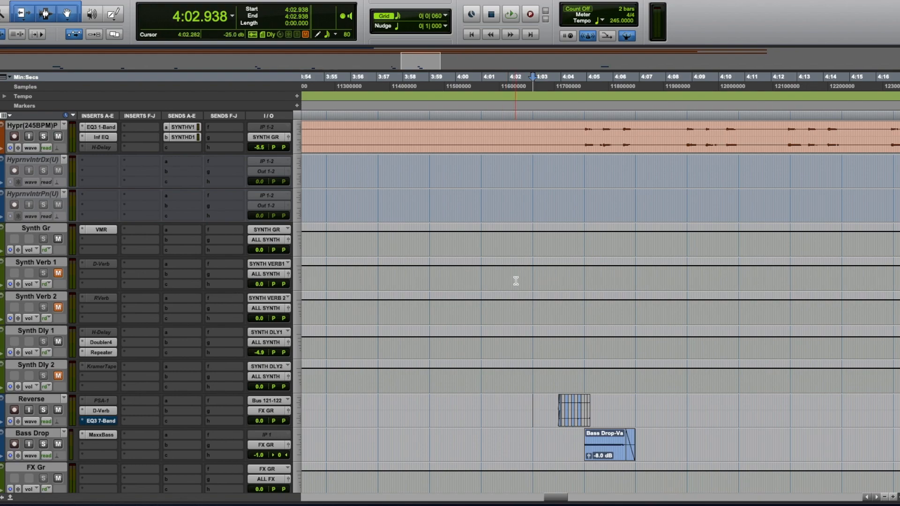
{"action": "scroll", "coordinate": [516, 281], "scroll_direction": "down", "scroll_amount": 2}
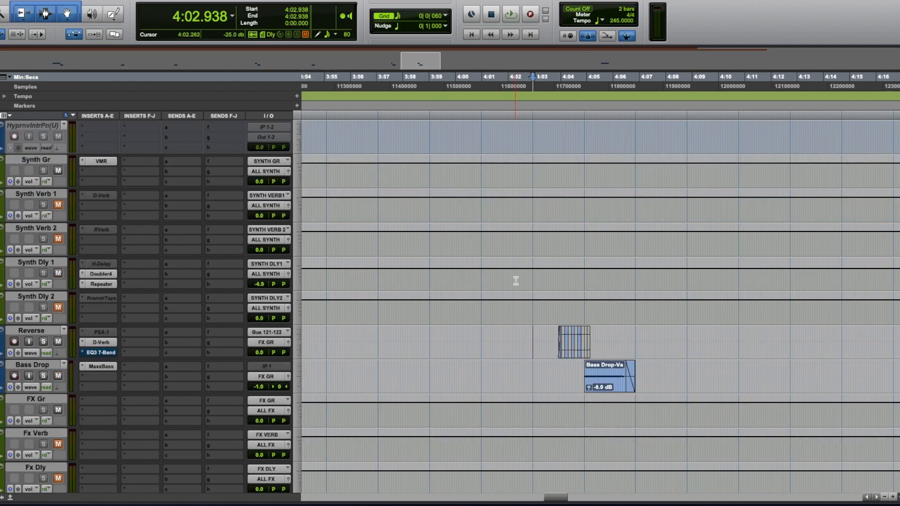
{"action": "scroll", "coordinate": [515, 281], "scroll_direction": "down", "scroll_amount": 1}
- Look through the lead guitar and synth tracks across the whole song, down to the Dexed, Ambient Lead, Frozen Strings and Piano clips
{"action": "scroll", "coordinate": [506, 305], "scroll_direction": "up", "scroll_amount": 20}
{"action": "key", "text": "r"}
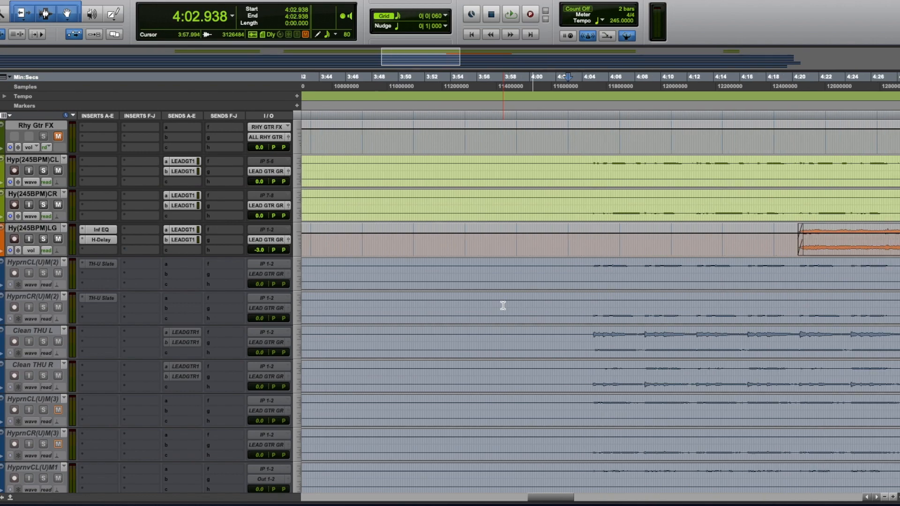
{"action": "key", "text": "r"}
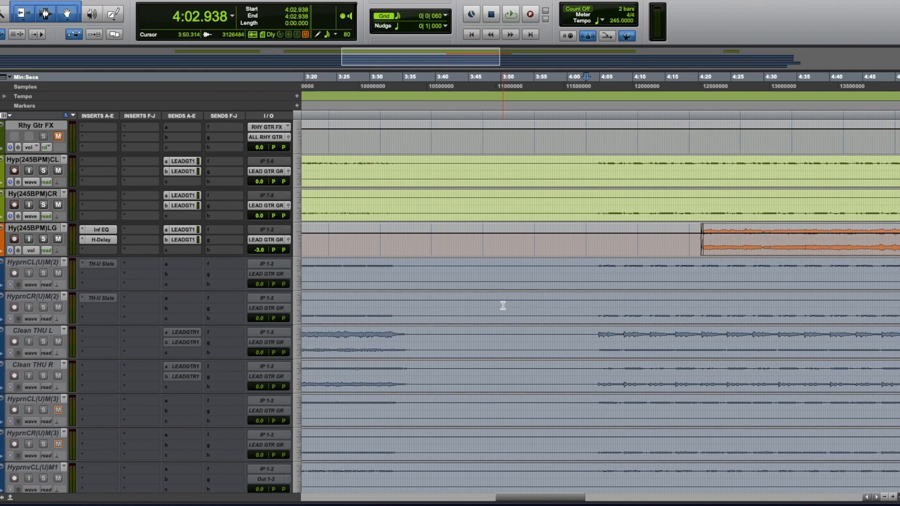
{"action": "scroll", "coordinate": [503, 305], "scroll_direction": "down", "scroll_amount": 8}
{"action": "key", "text": "r"}
{"action": "key", "text": "r"}
{"action": "key", "text": "r"}
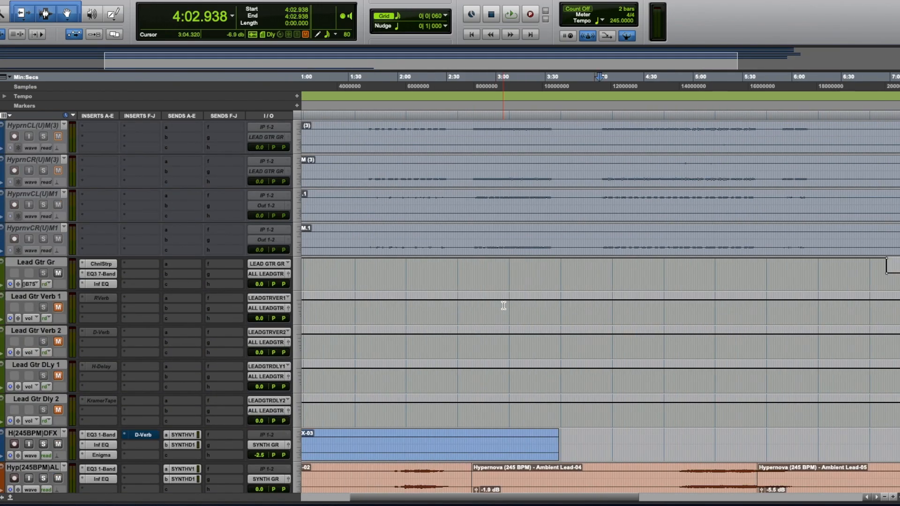
{"action": "scroll", "coordinate": [503, 306], "scroll_direction": "down", "scroll_amount": 5}
{"action": "scroll", "coordinate": [503, 306], "scroll_direction": "down", "scroll_amount": 3}
{"action": "key", "text": "r"}
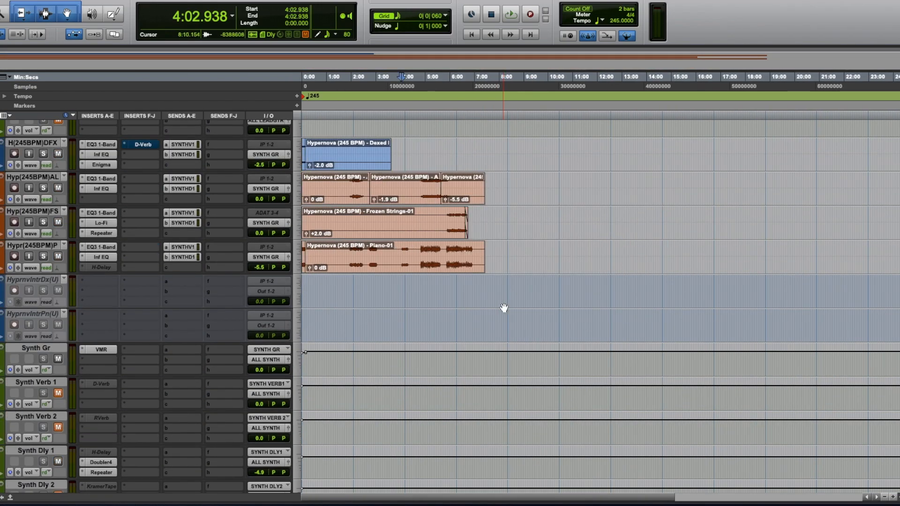